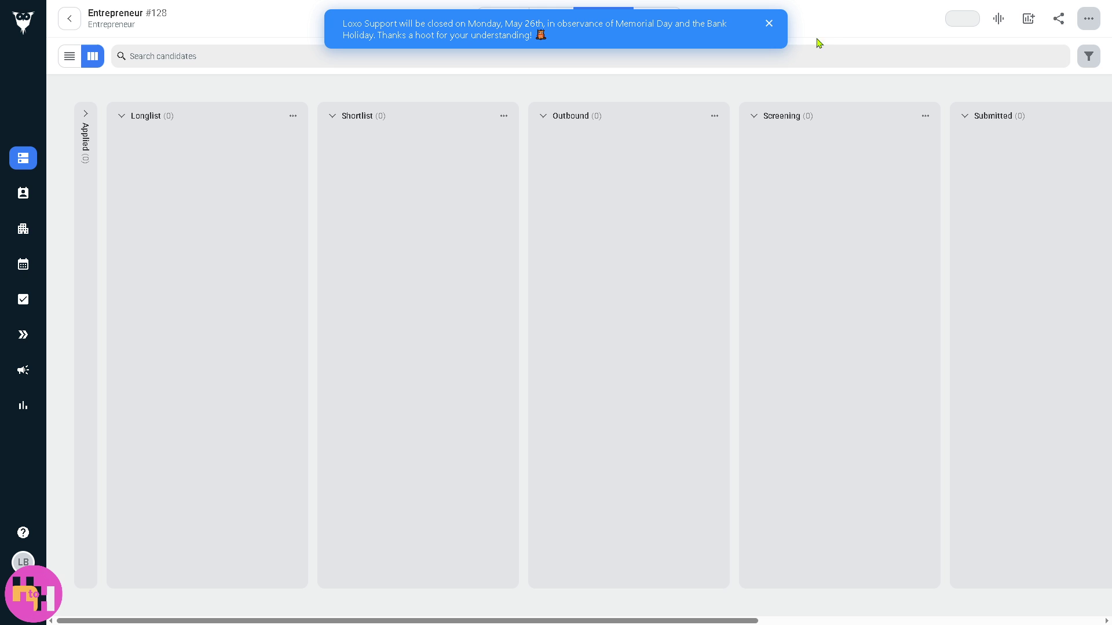
# Step: Dismiss the support notice, review the Entrepreneur job's Overview, Candidates and Reports tabs, and end on Source
pyautogui.click(769, 23)
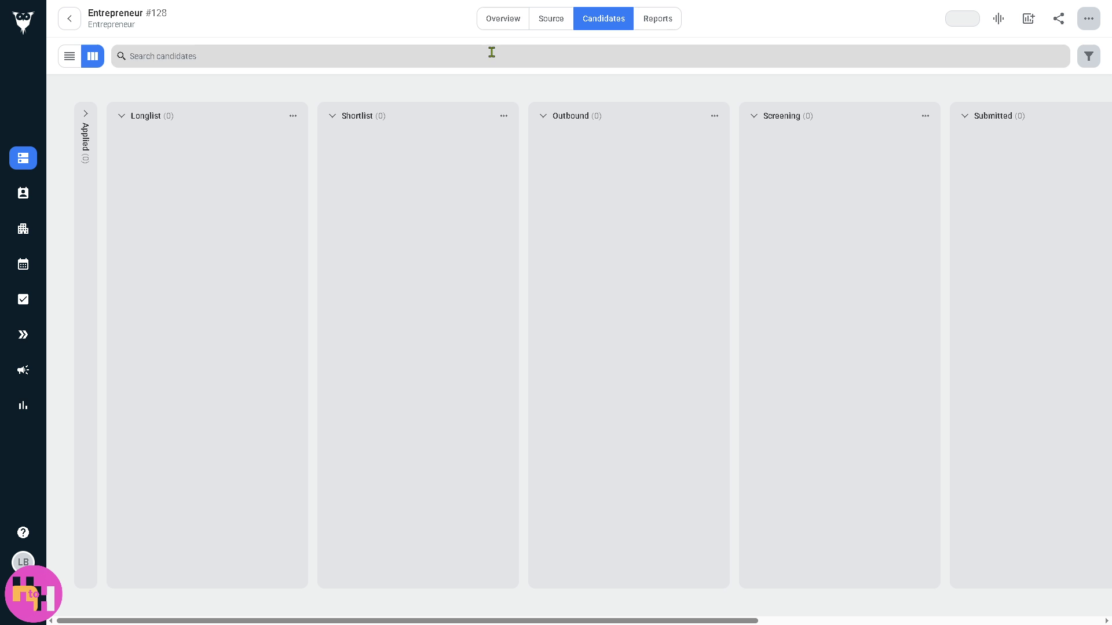
pyautogui.click(507, 23)
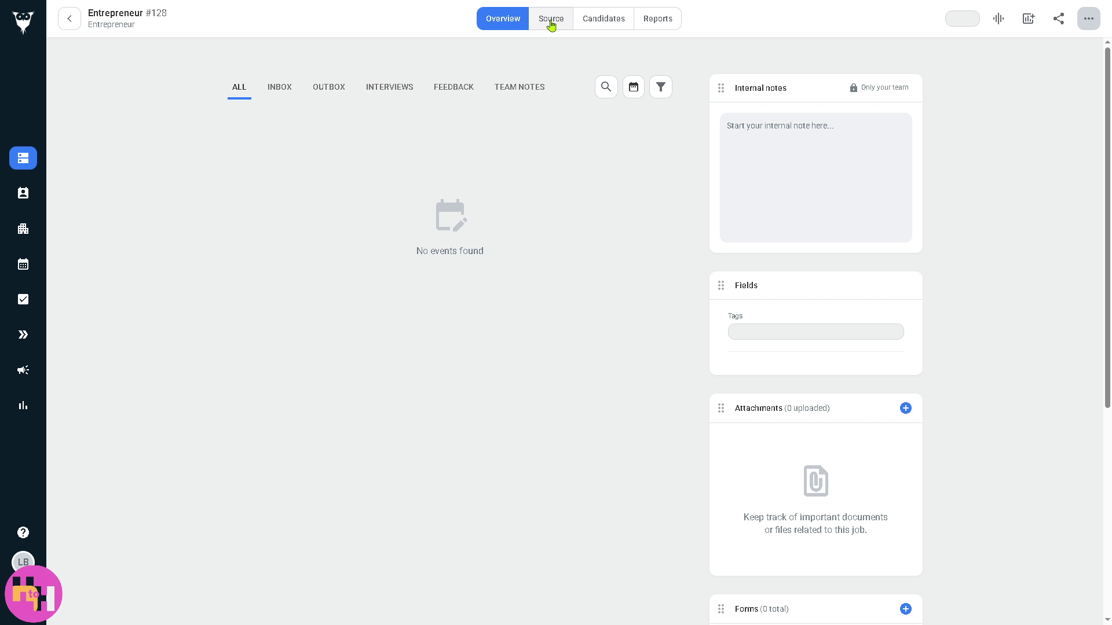
pyautogui.click(551, 23)
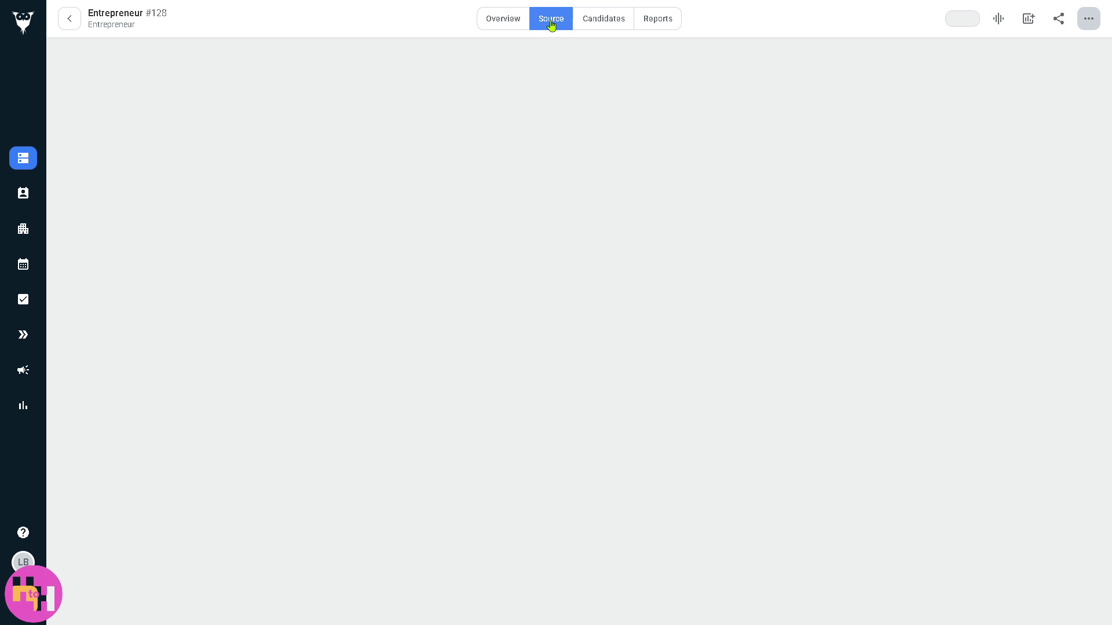
pyautogui.click(603, 22)
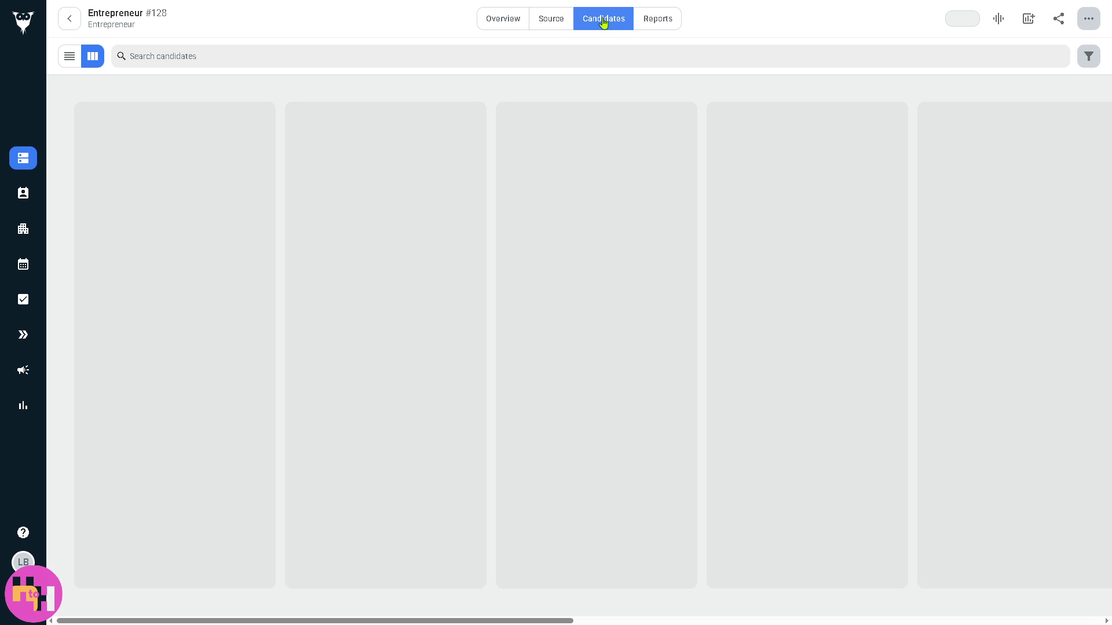
pyautogui.click(663, 24)
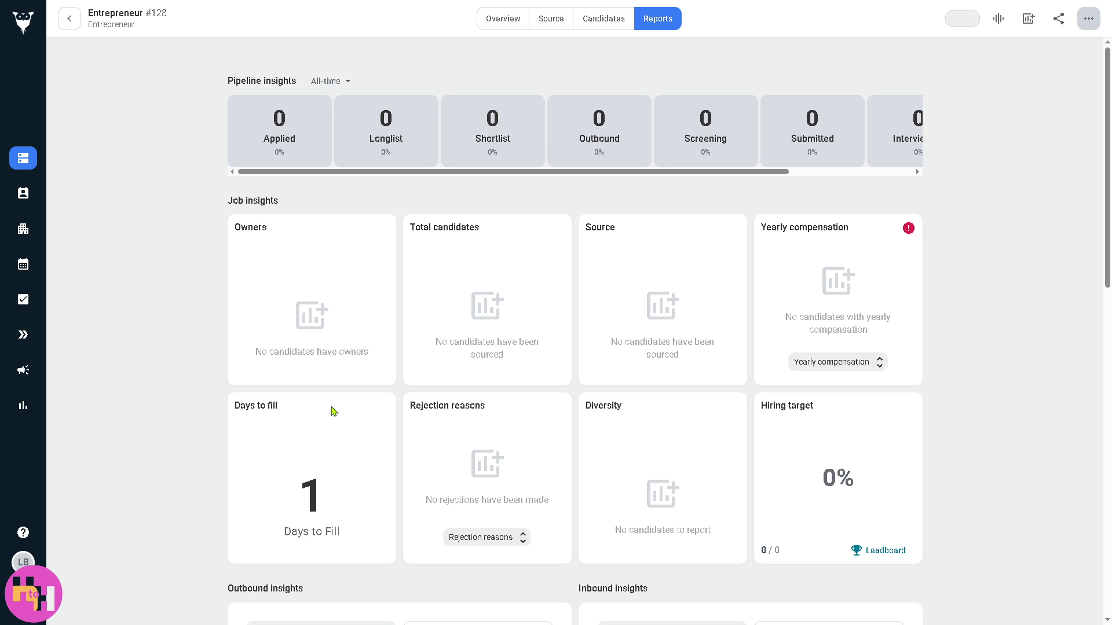
pyautogui.click(507, 21)
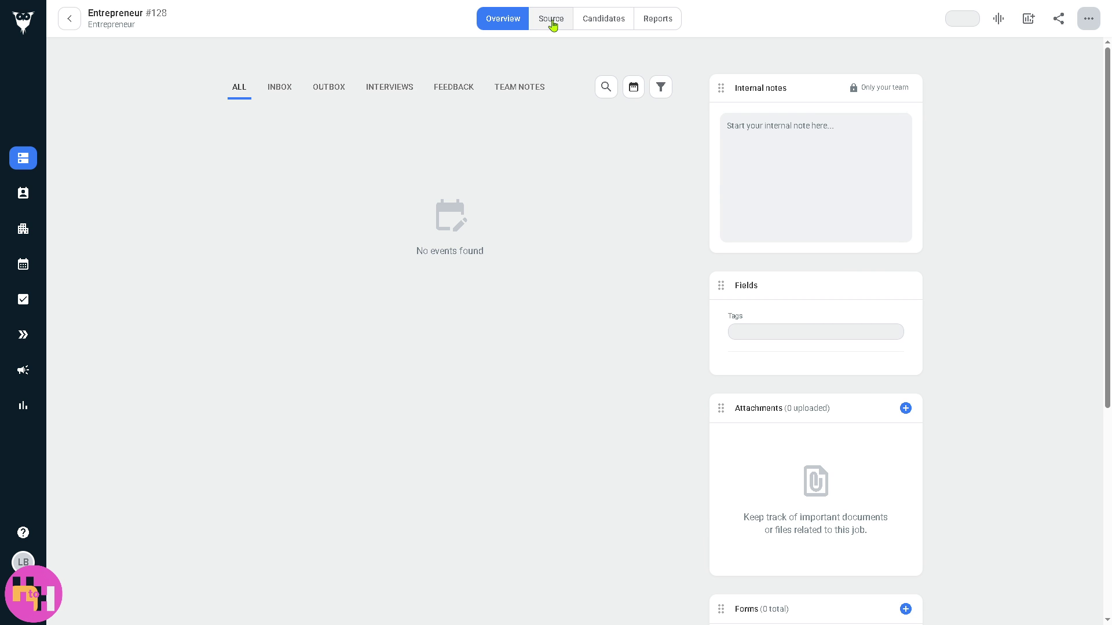
pyautogui.click(552, 23)
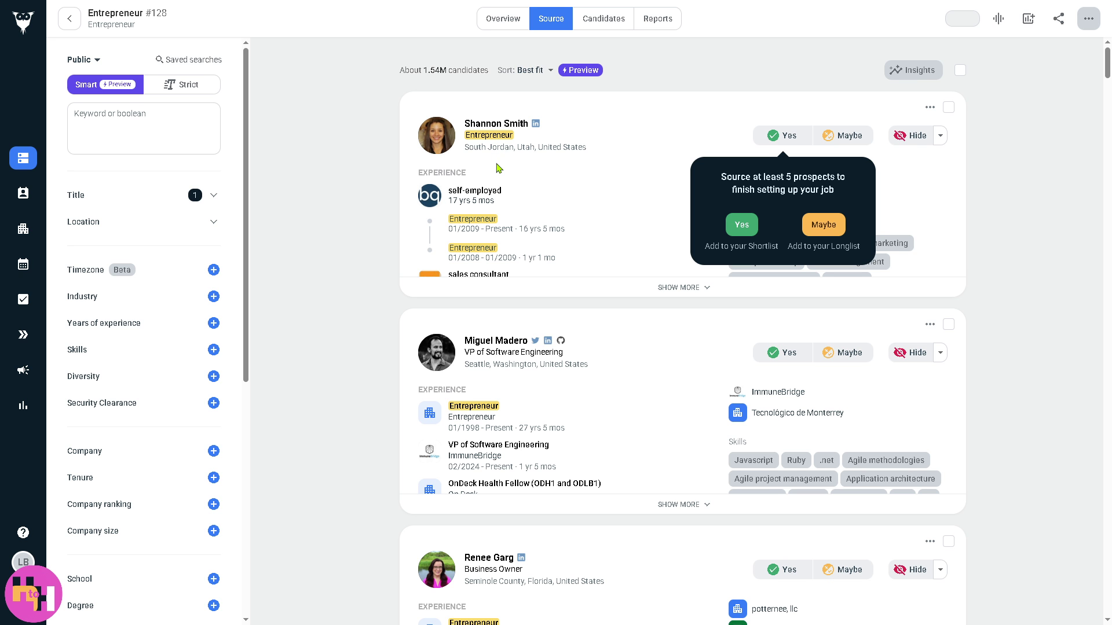
# Step: Open the top sourced candidate's profile and start a task titled 'How to use LOXO'
pyautogui.click(491, 126)
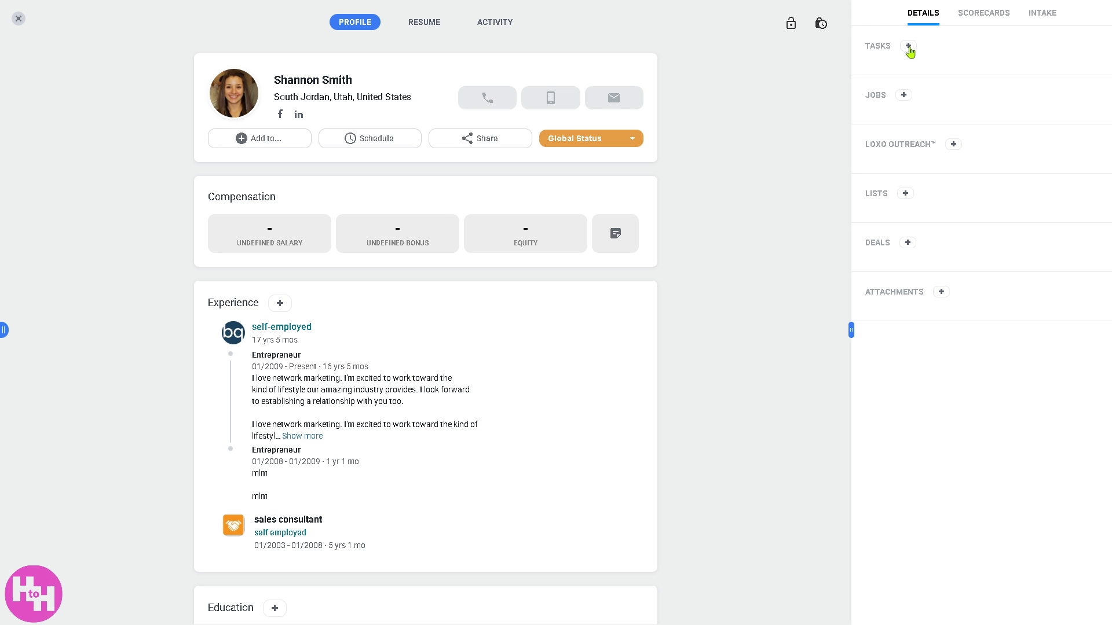
pyautogui.click(984, 18)
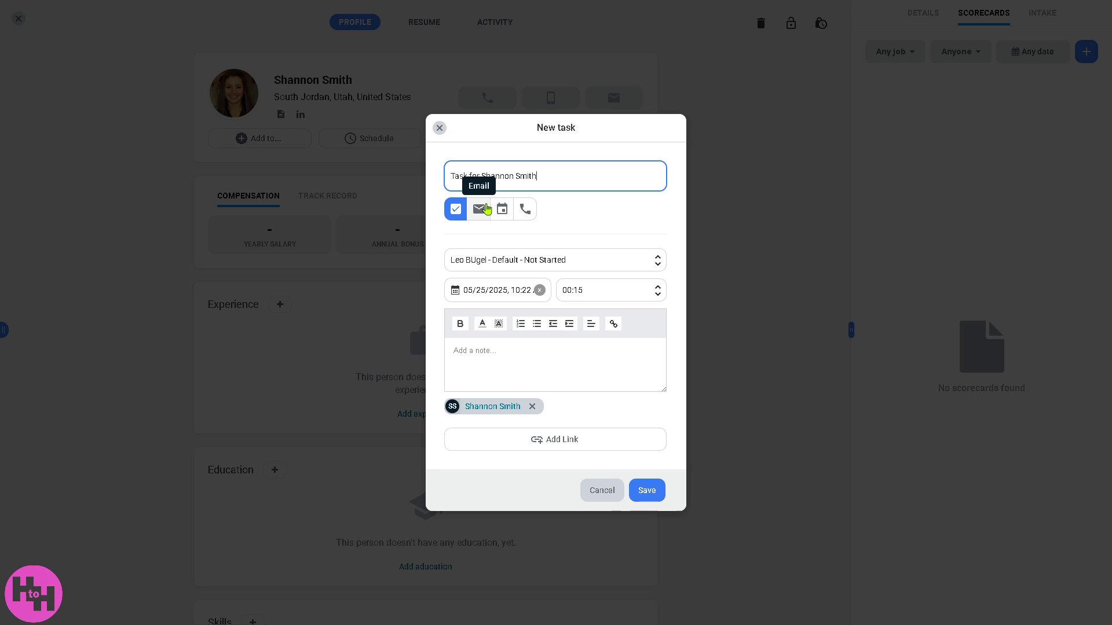
pyautogui.hotkey('ctrl', 'a')
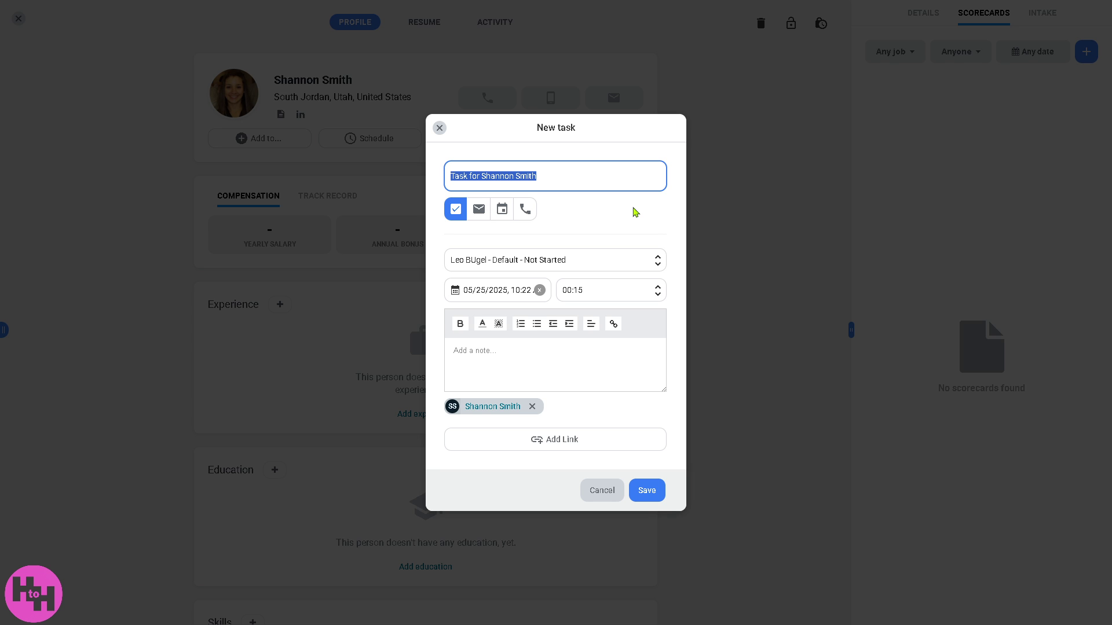
pyautogui.write('How to')
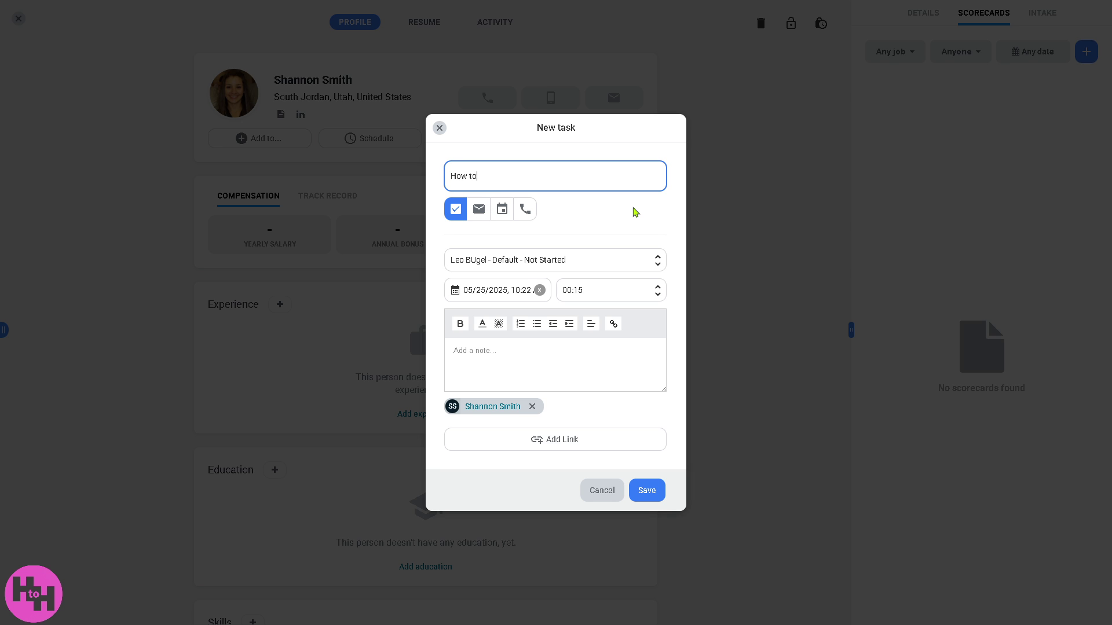
pyautogui.write(' use LOXO')
# Step: Add 'How to use LOXO' as a bold task note, save the task, and close the profile
pyautogui.hotkey('ctrl', 'a')
pyautogui.hotkey('ctrl', 'c')
pyautogui.click(531, 371)
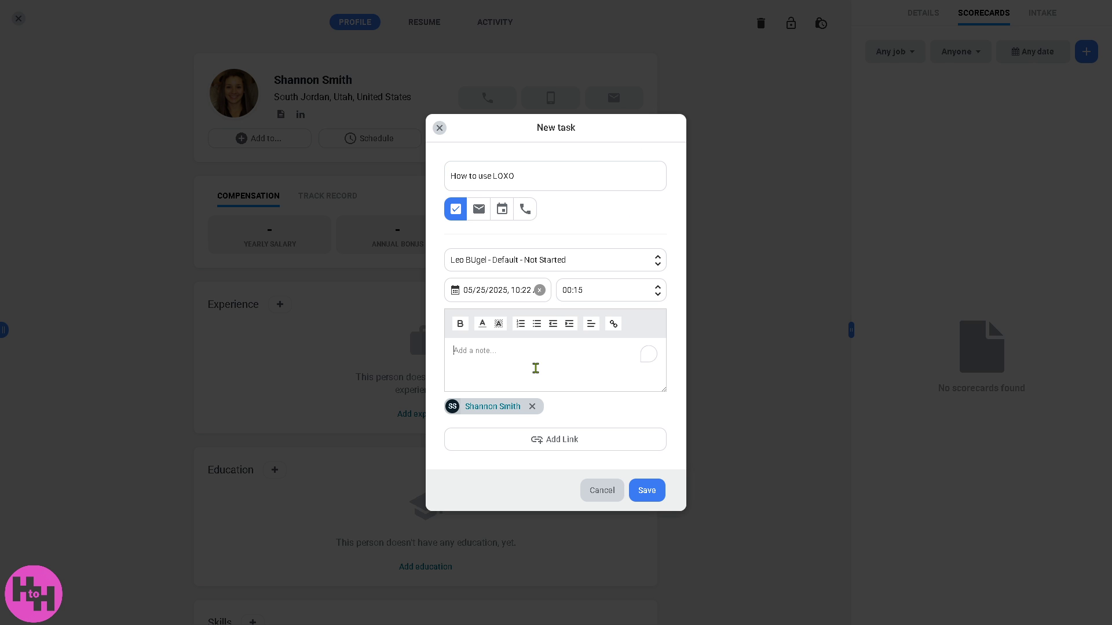
pyautogui.hotkey('ctrl', 'v')
pyautogui.hotkey('ctrl', 'a')
pyautogui.click(460, 325)
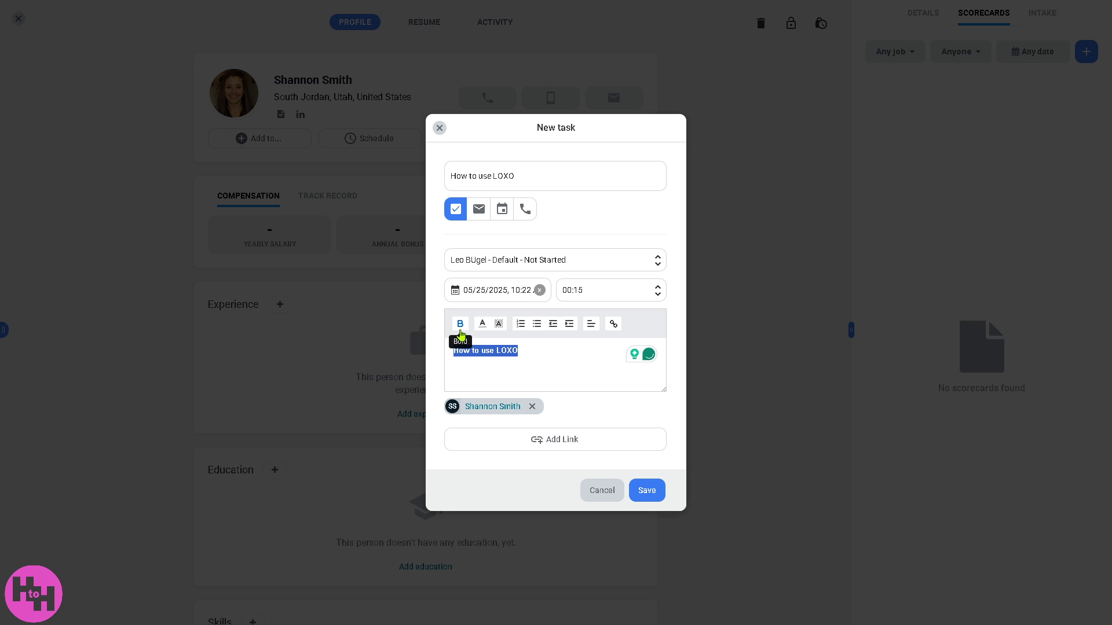
pyautogui.click(567, 365)
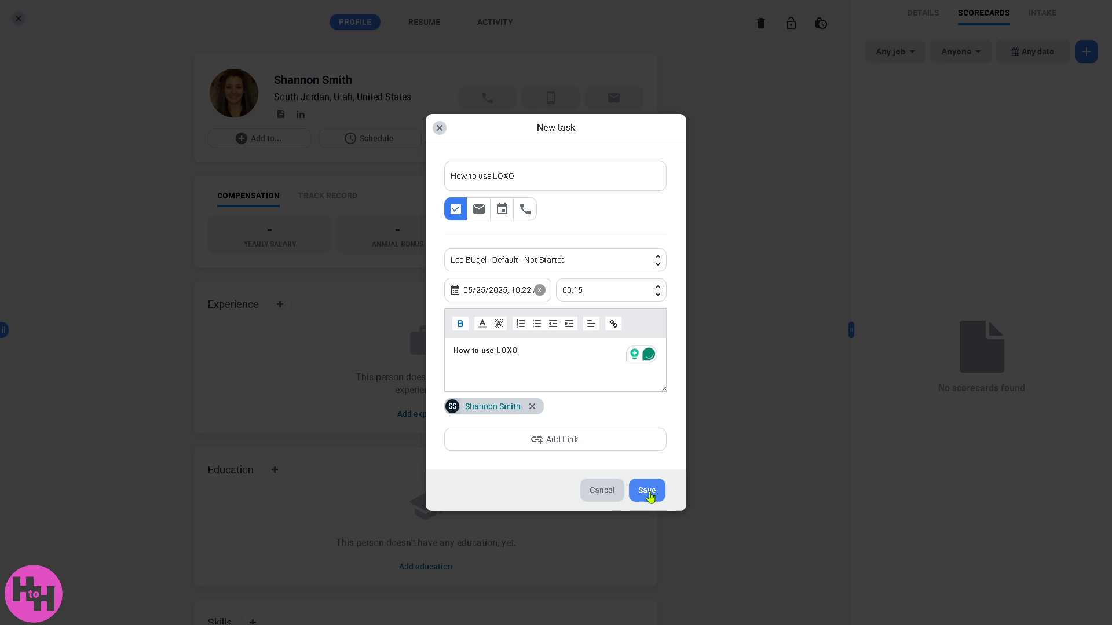
pyautogui.click(646, 494)
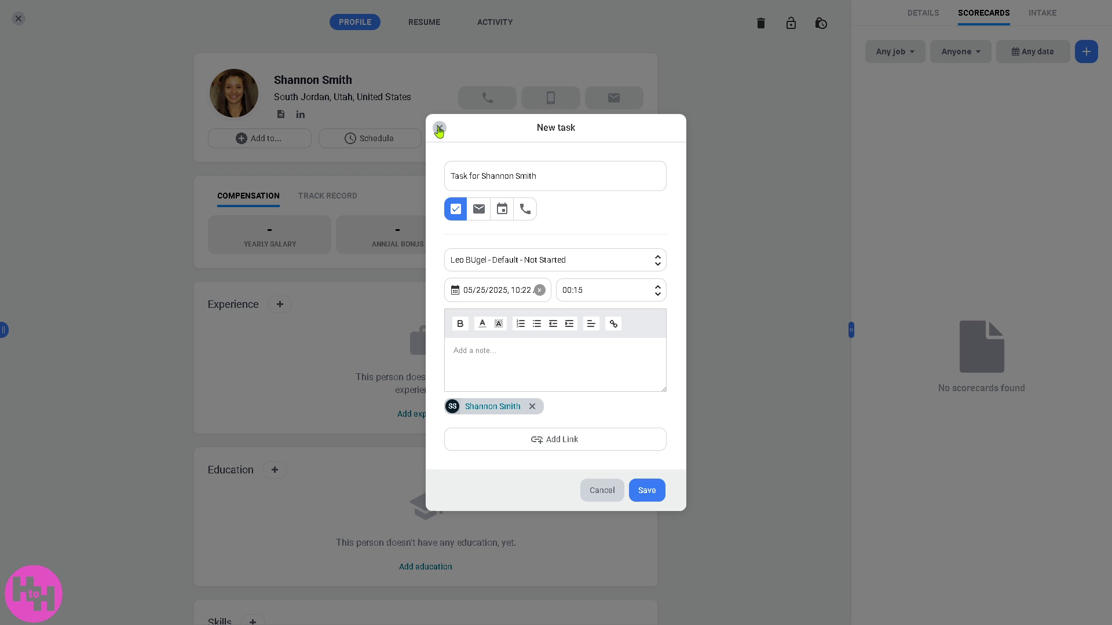
pyautogui.click(439, 128)
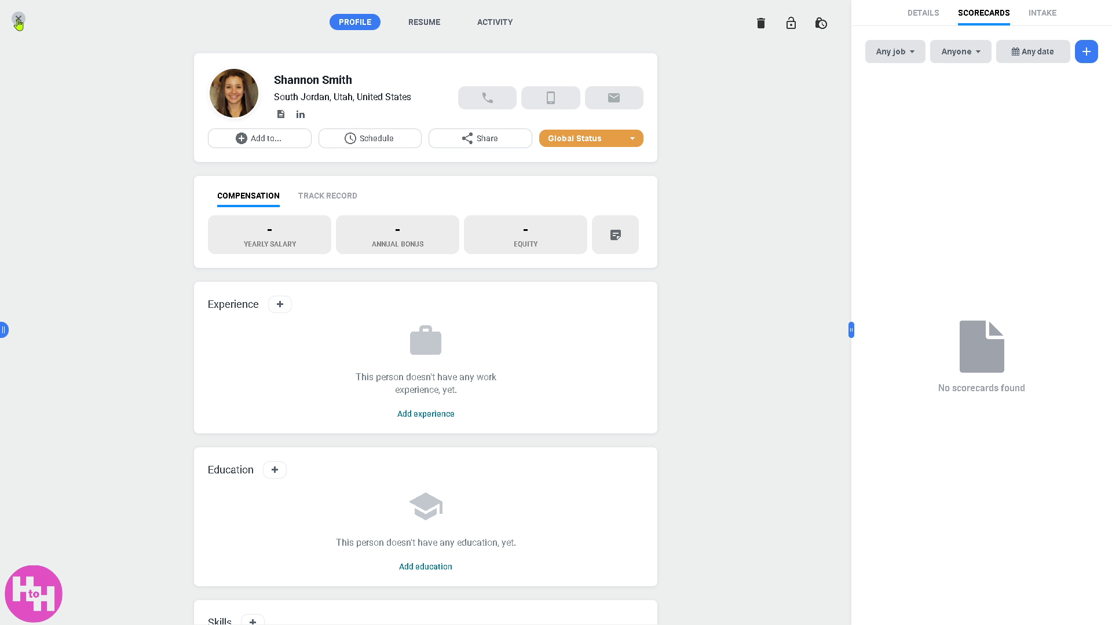
pyautogui.click(17, 21)
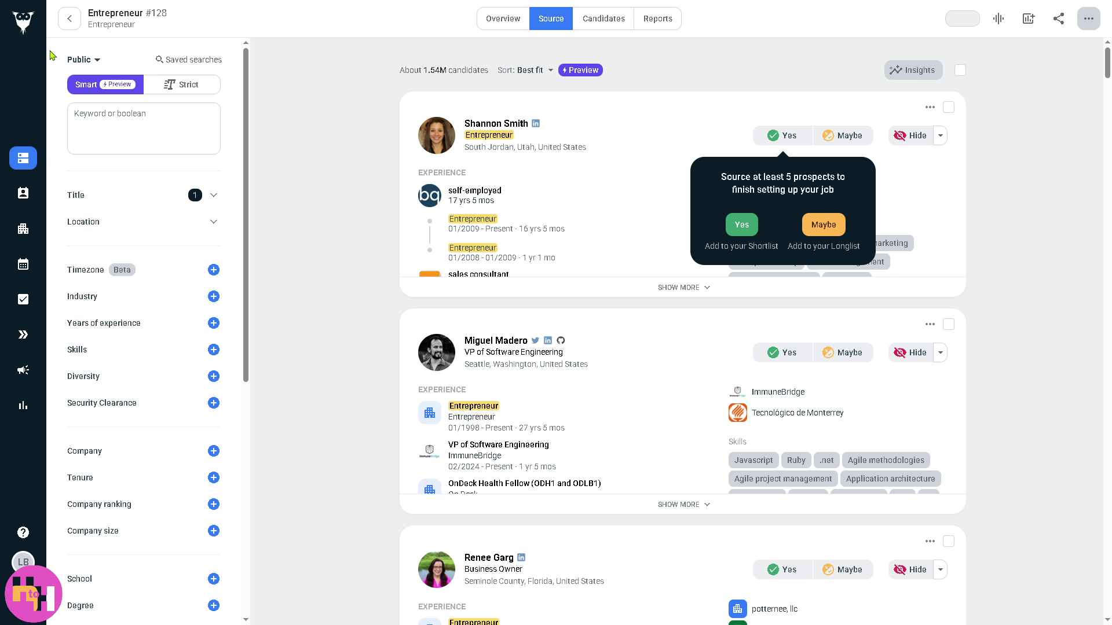
# Step: Go to the People database from the sidebar and scroll through the list
pyautogui.click(23, 194)
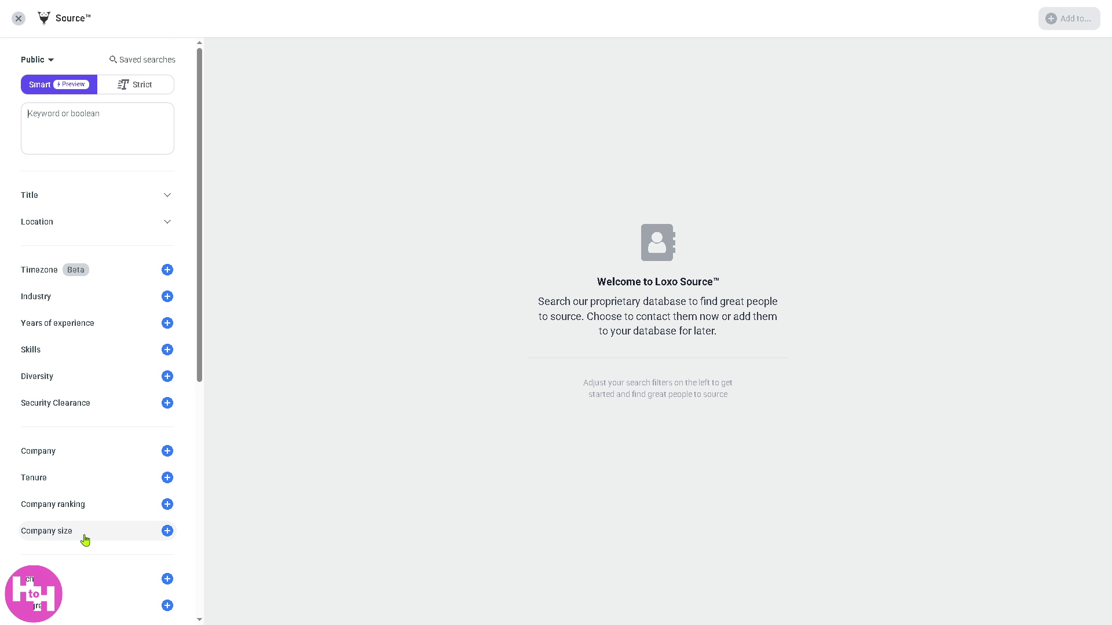
pyautogui.scroll(-1, 93, 542)
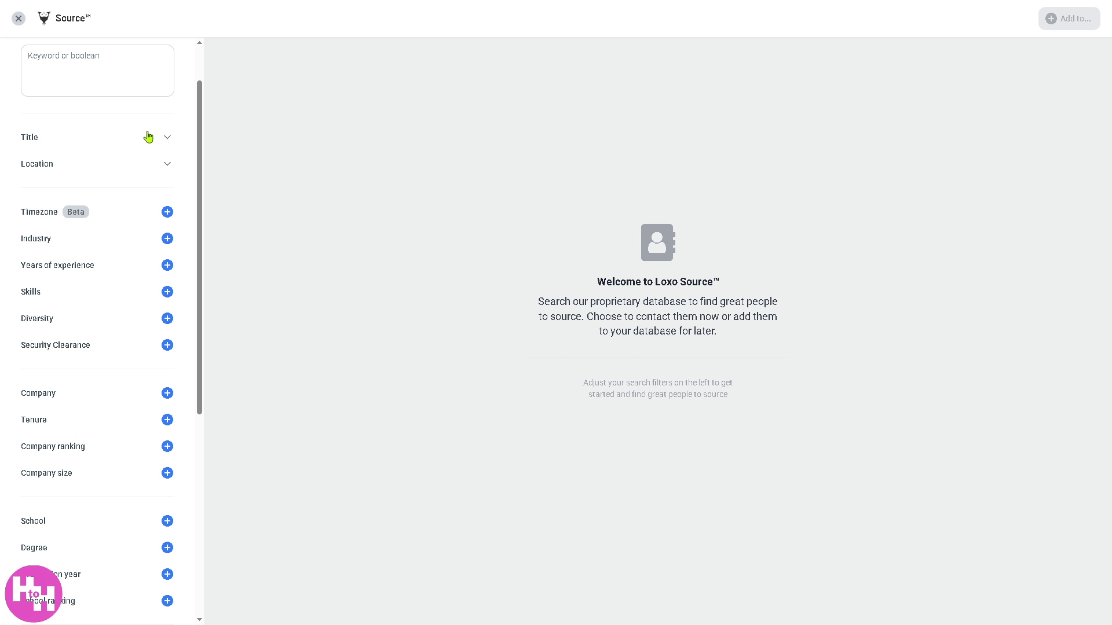
# Step: Start a new person named 'How to use LOXO', using the same text for Title and Company
pyautogui.click(19, 18)
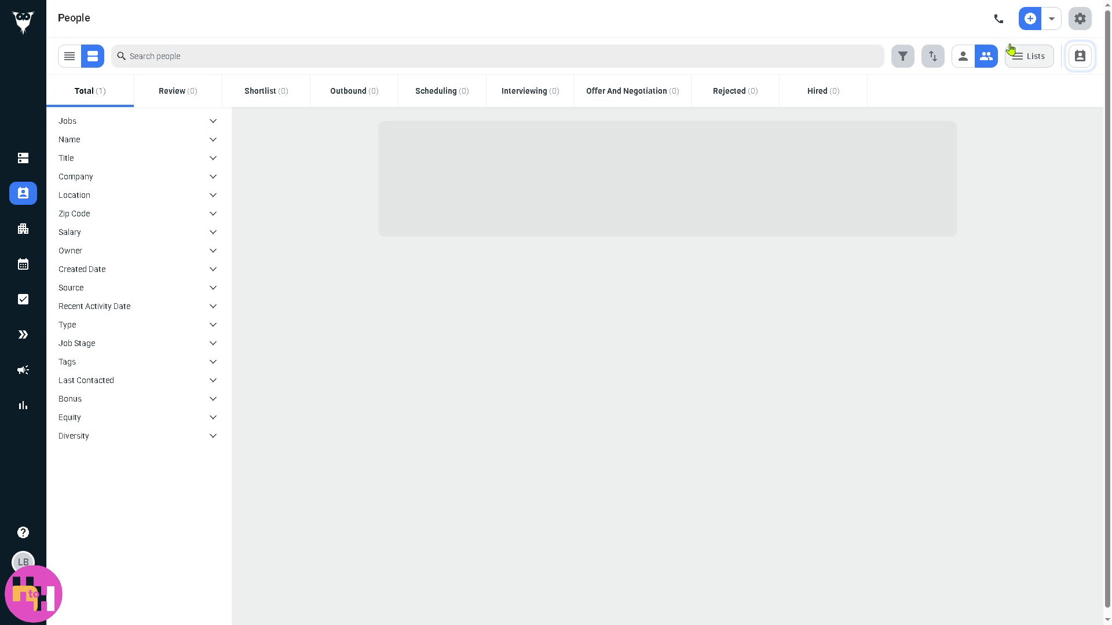
pyautogui.click(1052, 19)
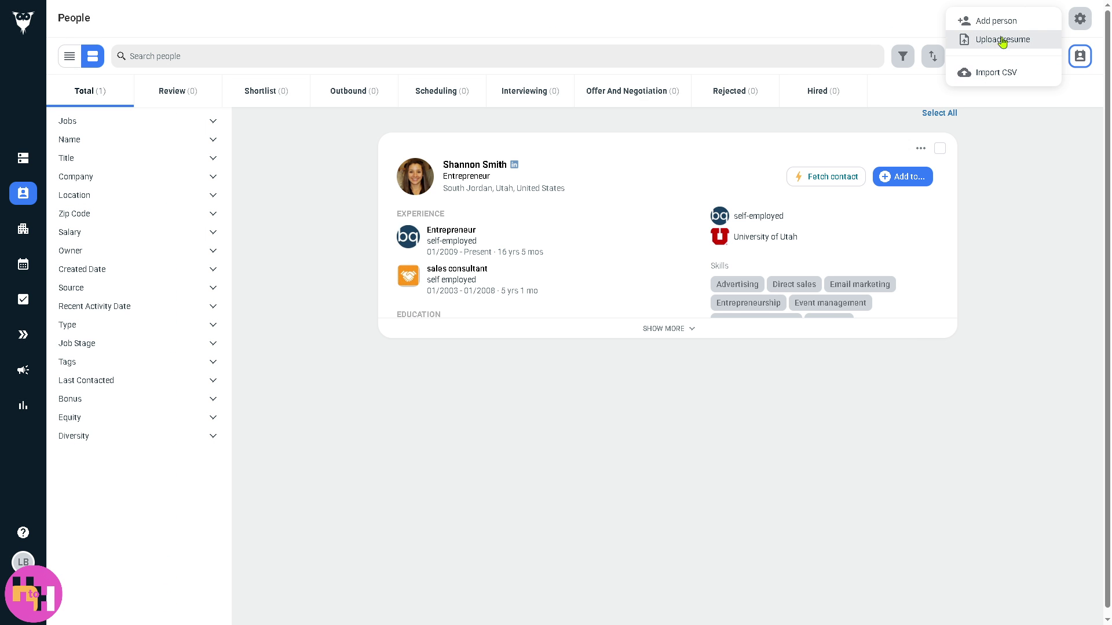
pyautogui.click(1002, 29)
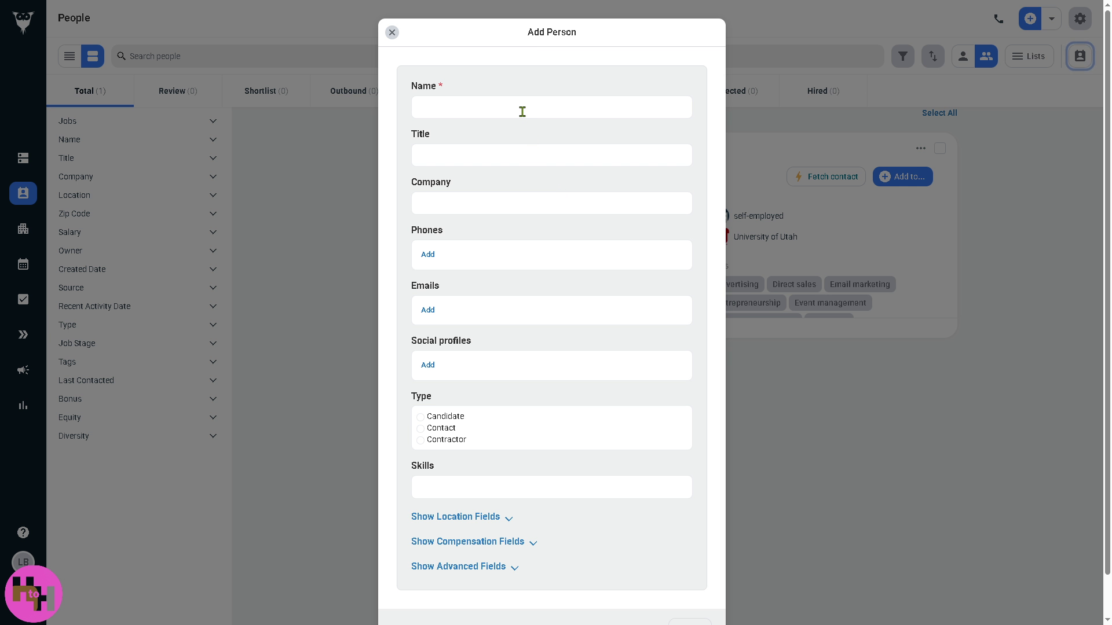
pyautogui.click(522, 113)
pyautogui.write('How to use LOXO')
pyautogui.click(503, 161)
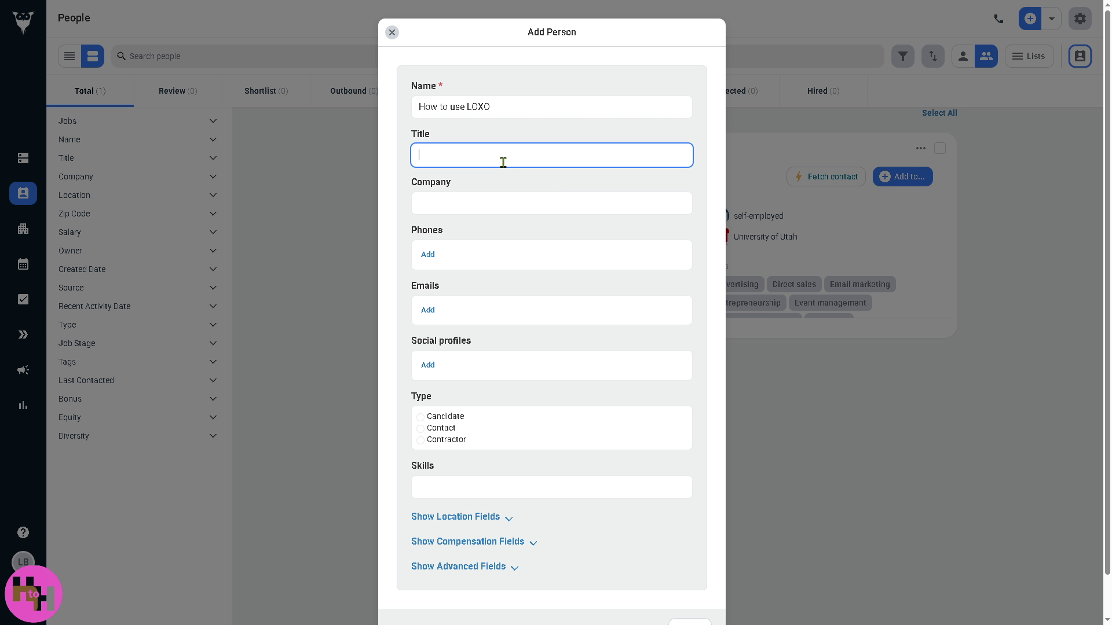
pyautogui.hotkey('ctrl', 'v')
pyautogui.click(509, 207)
pyautogui.hotkey('ctrl', 'v')
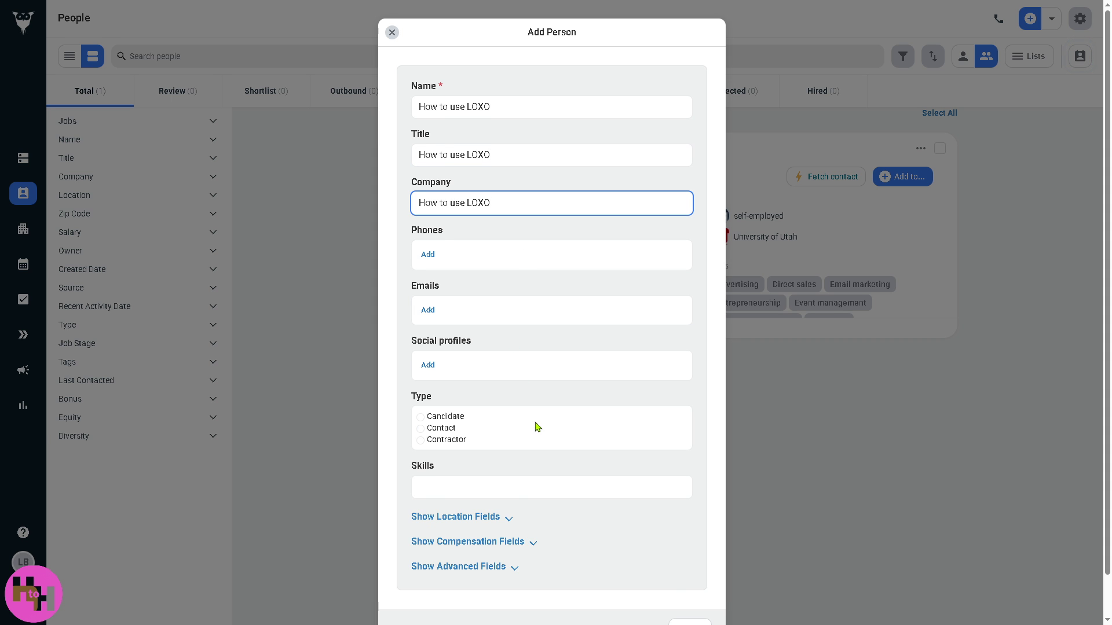
# Step: Mark the person as Candidate, Contact and Contractor and create the record
pyautogui.scroll(-1, 536, 435)
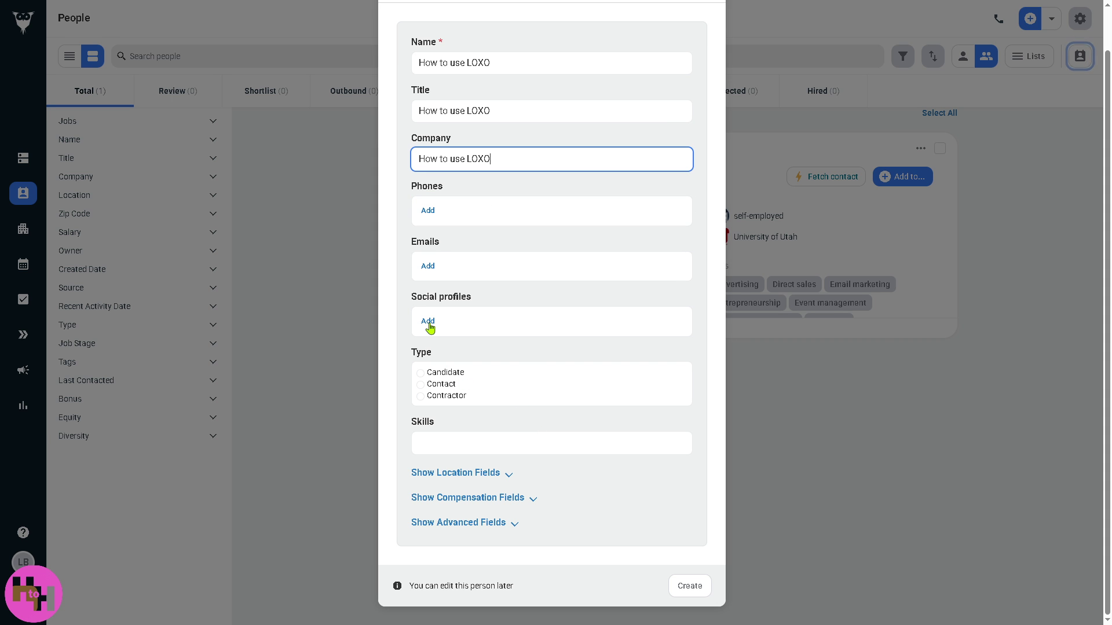
pyautogui.click(422, 374)
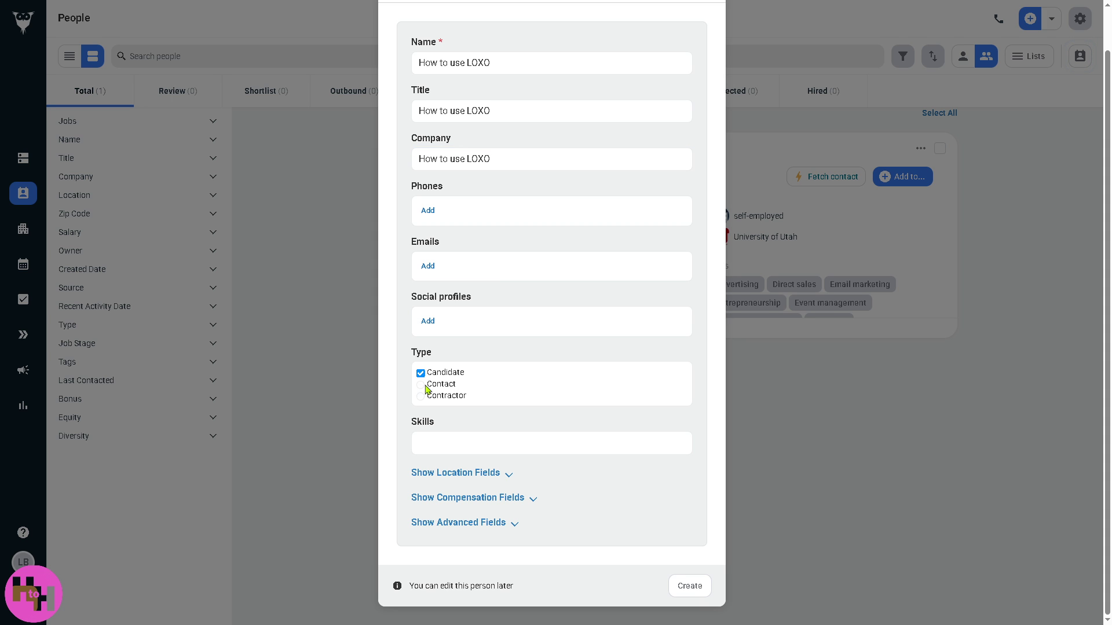
pyautogui.click(423, 385)
pyautogui.click(422, 396)
pyautogui.click(688, 591)
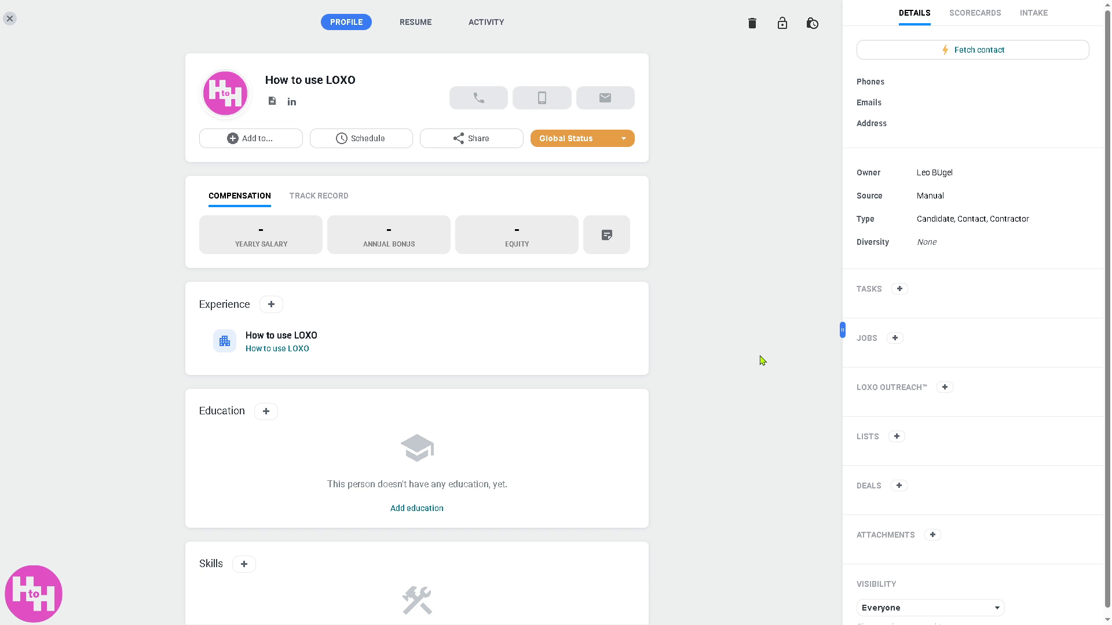
pyautogui.scroll(-2, 689, 355)
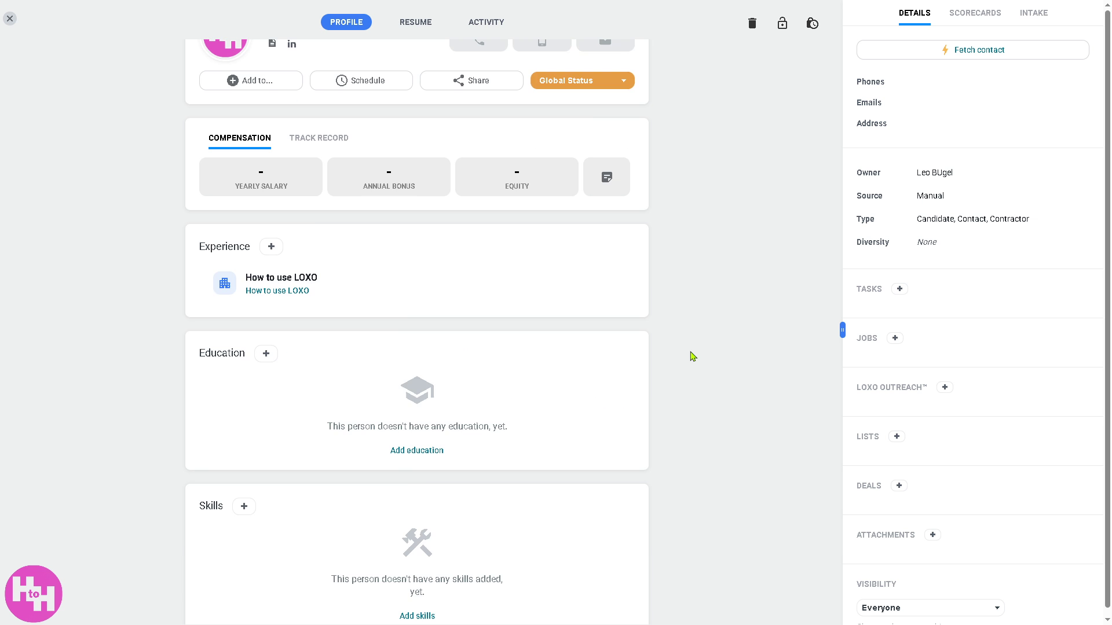
# Step: Add a single company named 'How to use LOXO' with advanced fields shown, and create it
pyautogui.click(10, 19)
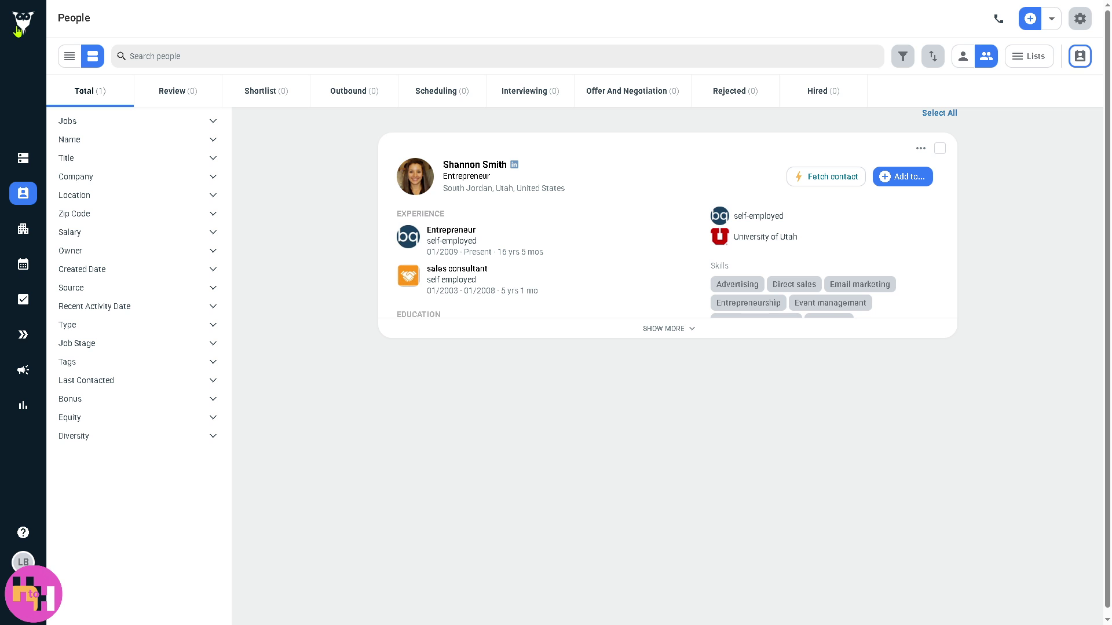
pyautogui.click(23, 233)
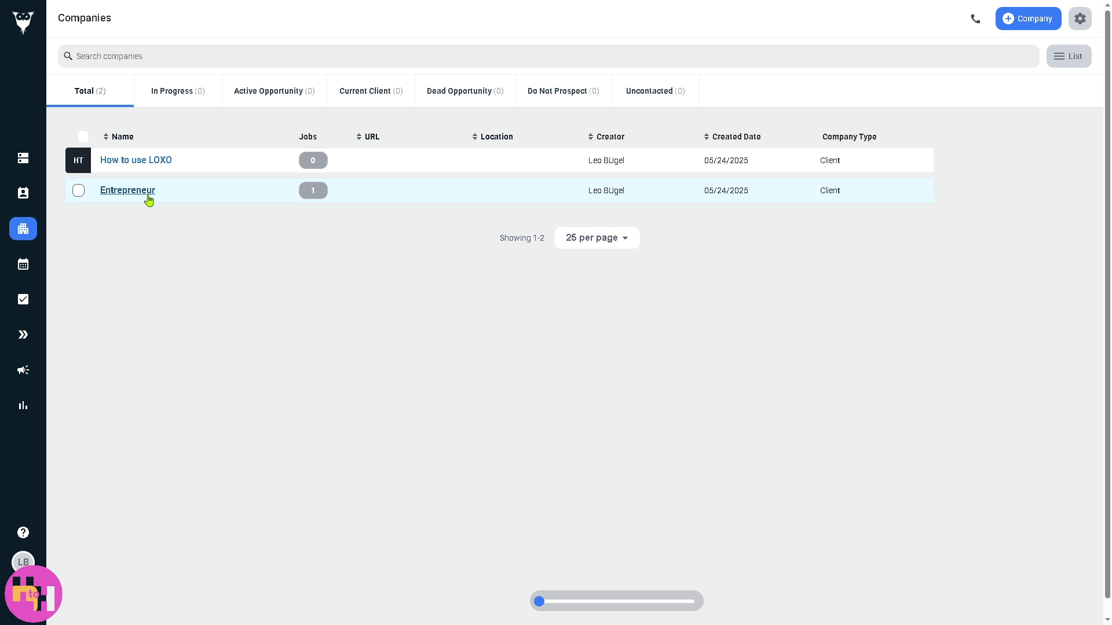
pyautogui.click(1020, 25)
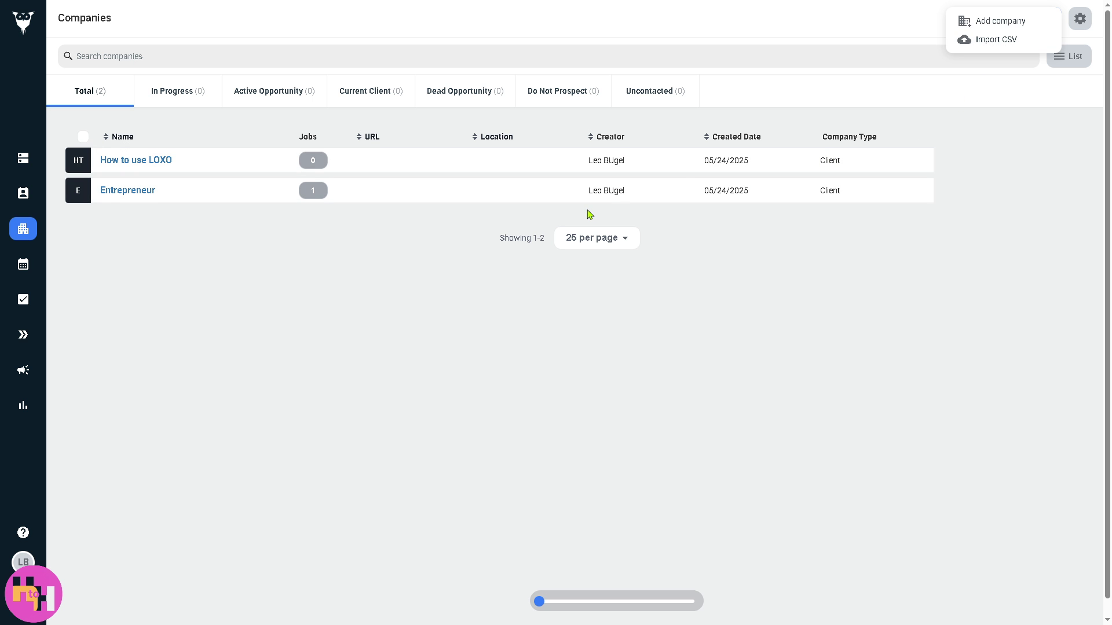
pyautogui.click(1030, 25)
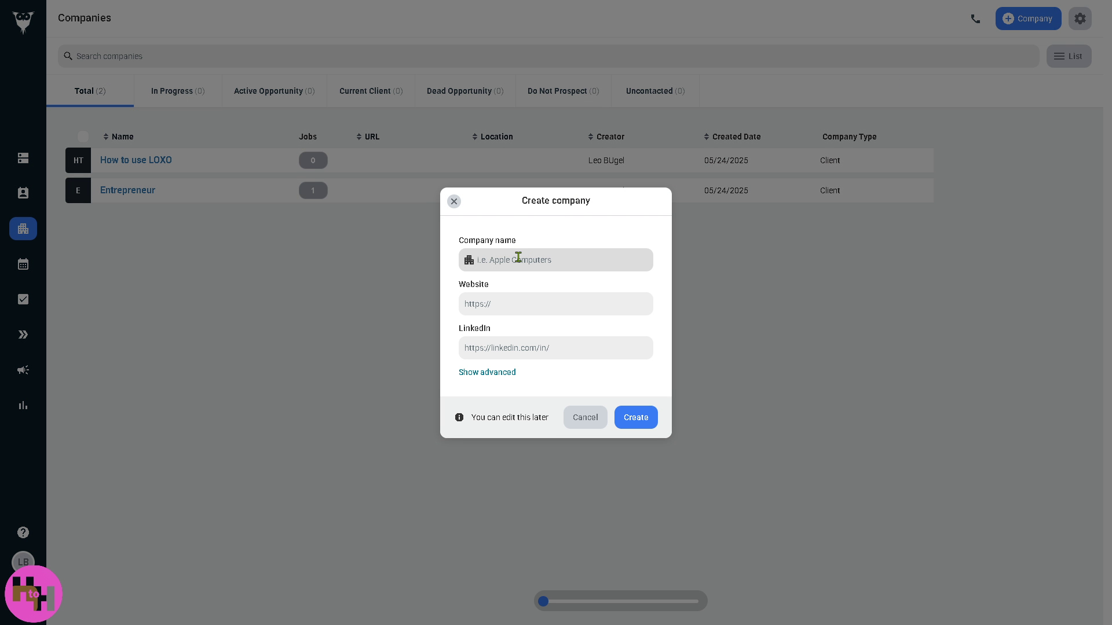
pyautogui.write('How to use LOXO')
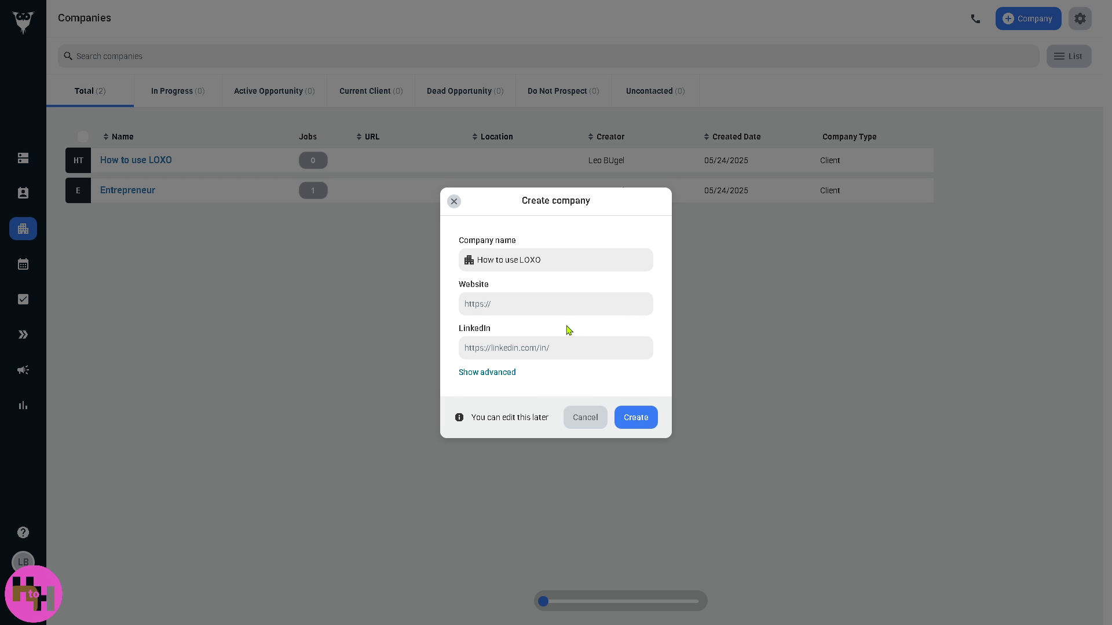
pyautogui.click(449, 339)
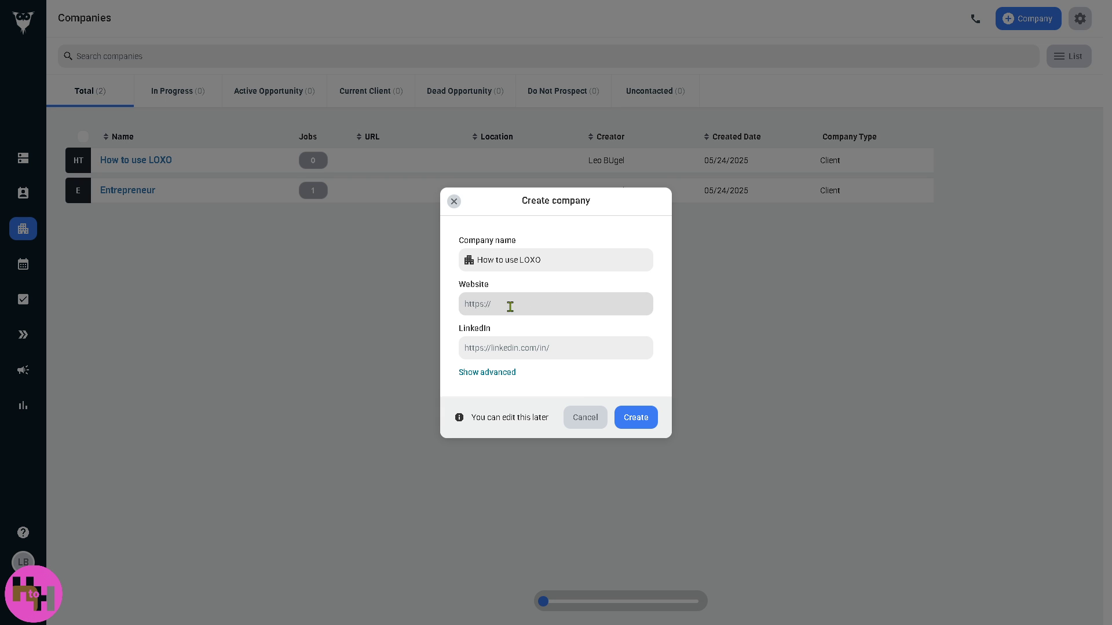
pyautogui.click(504, 373)
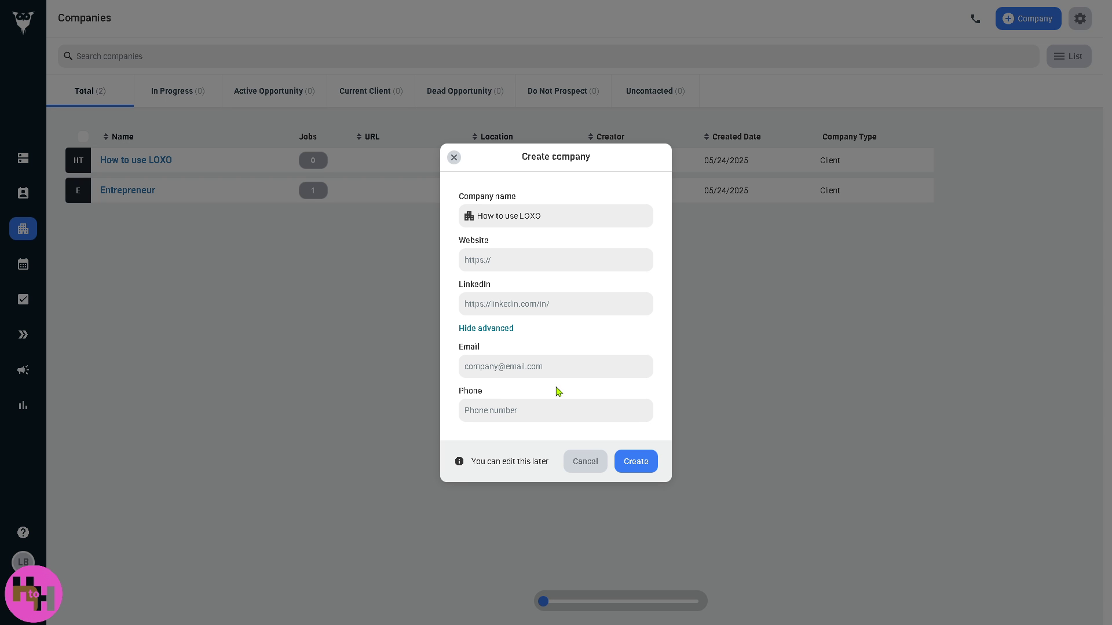
pyautogui.click(637, 463)
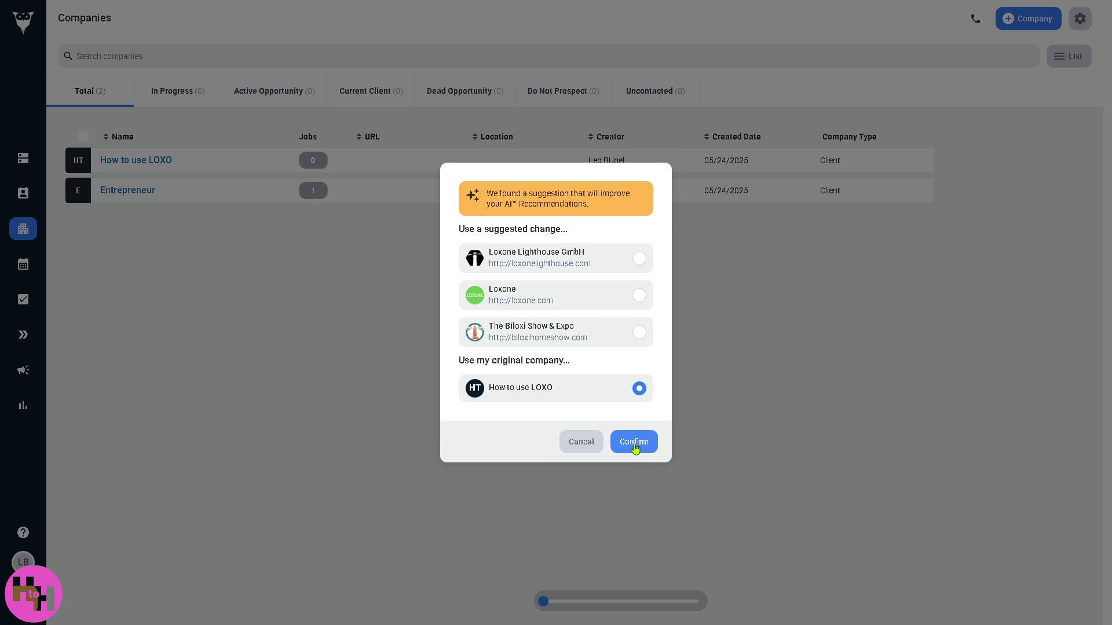
# Step: Confirm the original How to use LOXO company, set its status to In Progress, and close it
pyautogui.click(635, 445)
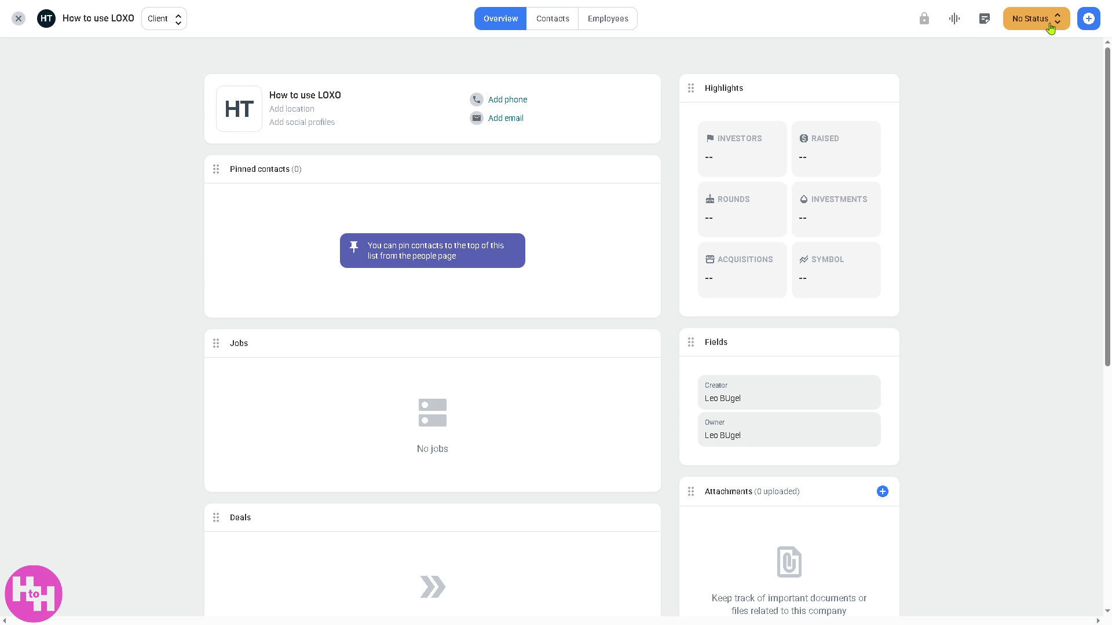
pyautogui.click(1052, 28)
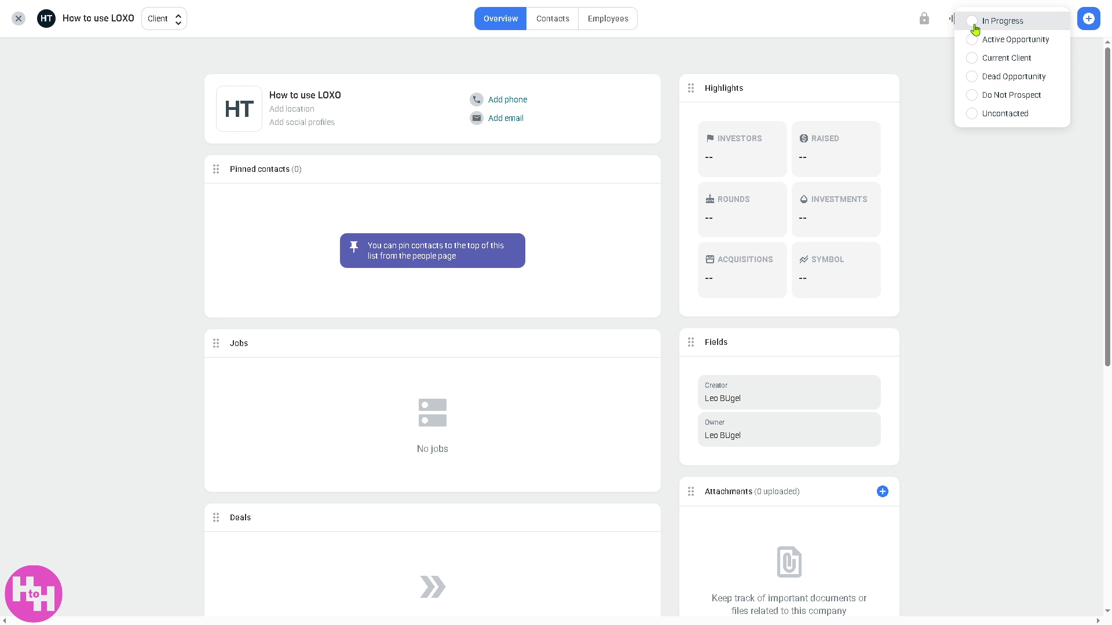
pyautogui.click(976, 29)
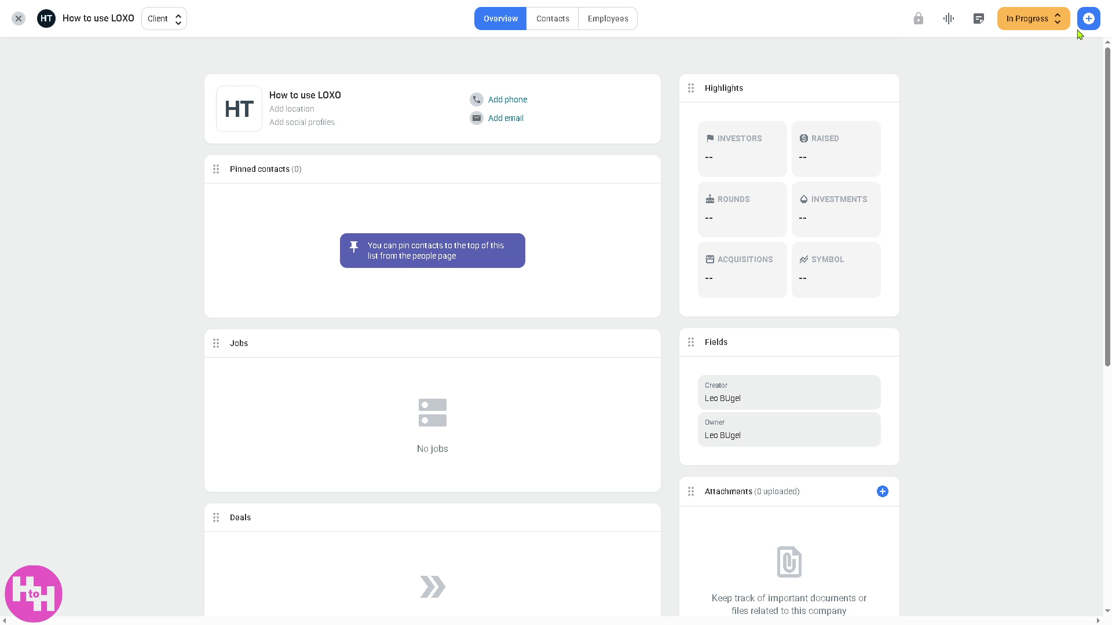
pyautogui.click(1089, 19)
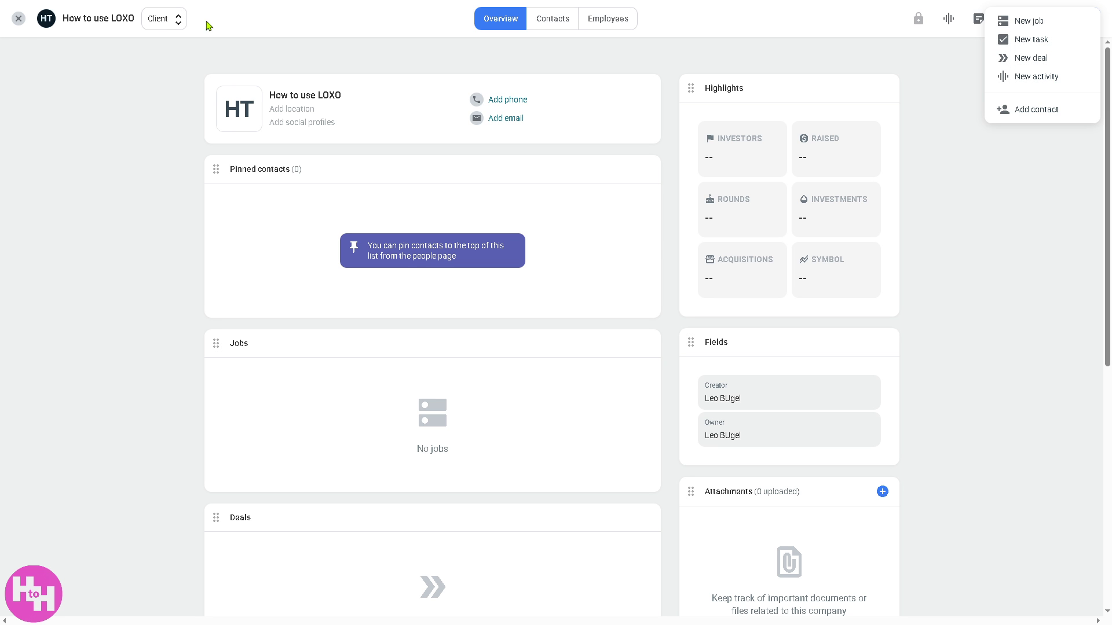
pyautogui.click(18, 19)
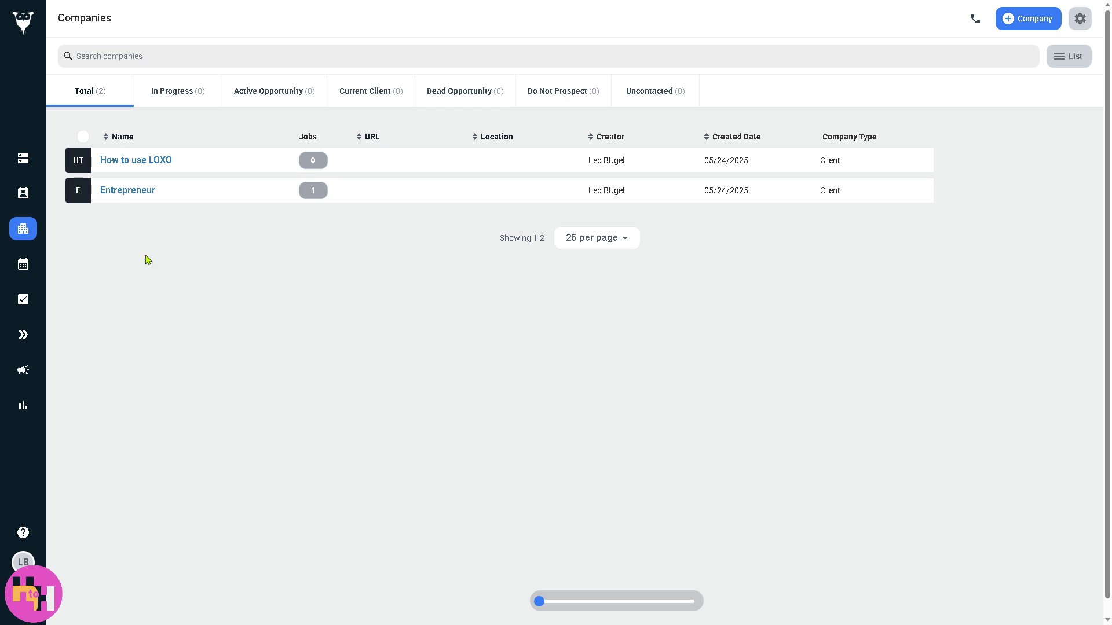
# Step: Schedule a new interview titled 'How to use LOXO' with a bold 'How to use LOXO' description
pyautogui.click(23, 264)
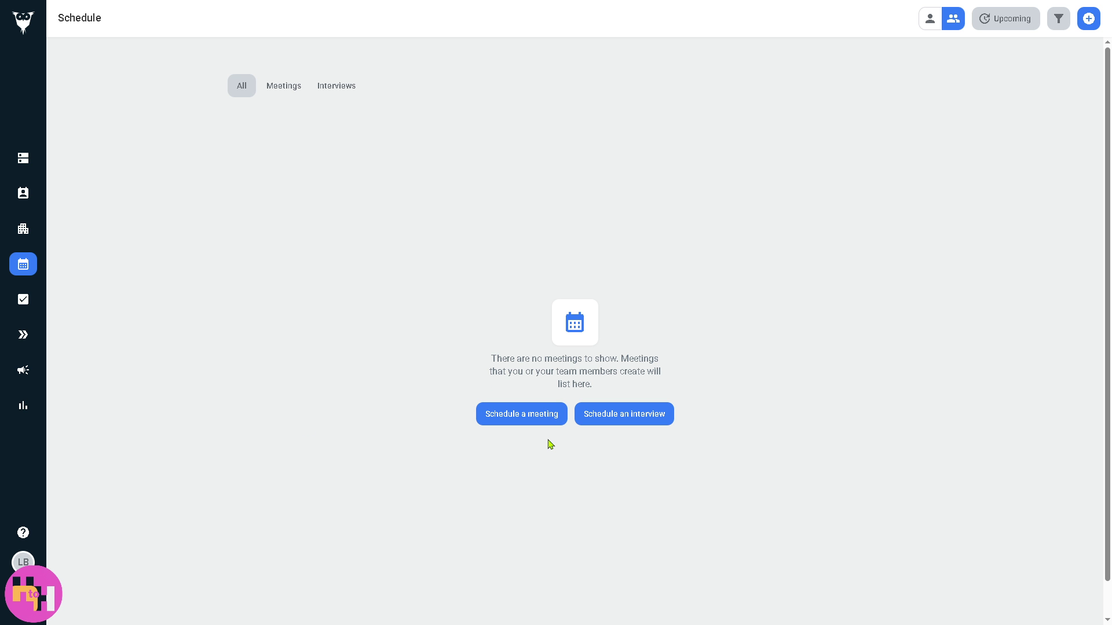
pyautogui.click(633, 414)
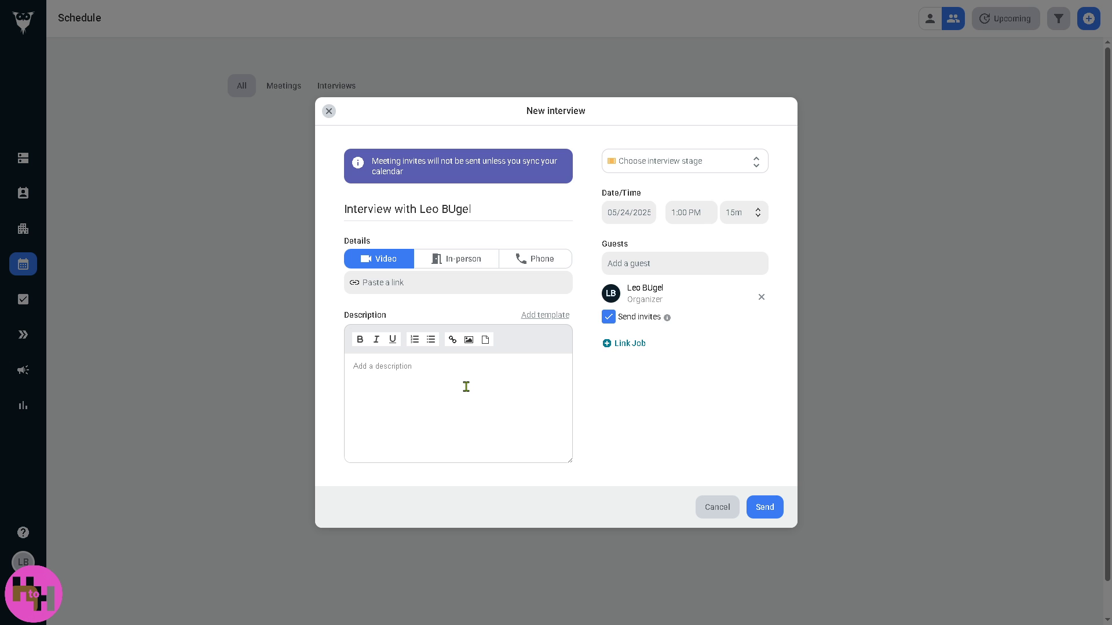
pyautogui.moveTo(490, 210); pyautogui.dragTo(291, 234)
pyautogui.write('How to use LOXO')
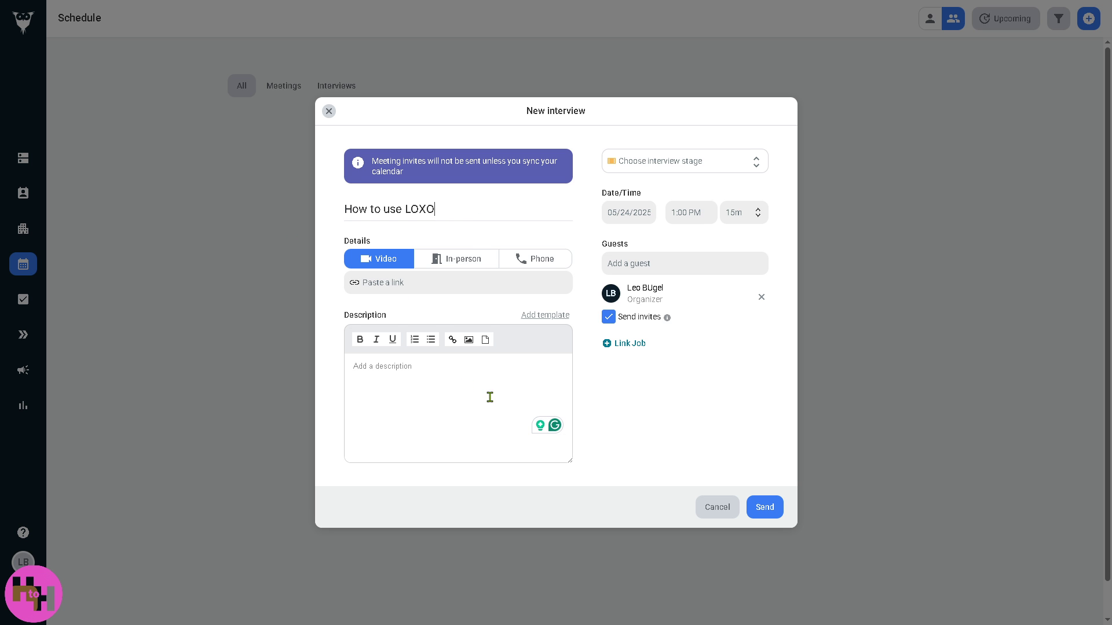
pyautogui.write('How to use LOXO')
pyautogui.moveTo(440, 377); pyautogui.dragTo(351, 366)
pyautogui.hotkey('ctrl', 'c')
pyautogui.click(360, 339)
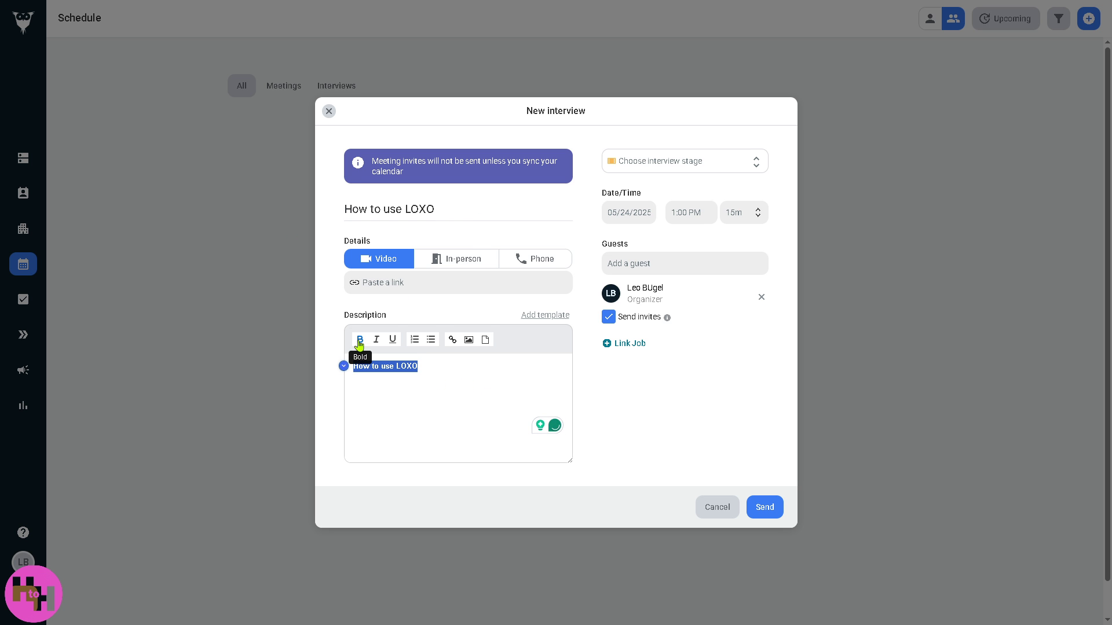
pyautogui.click(765, 507)
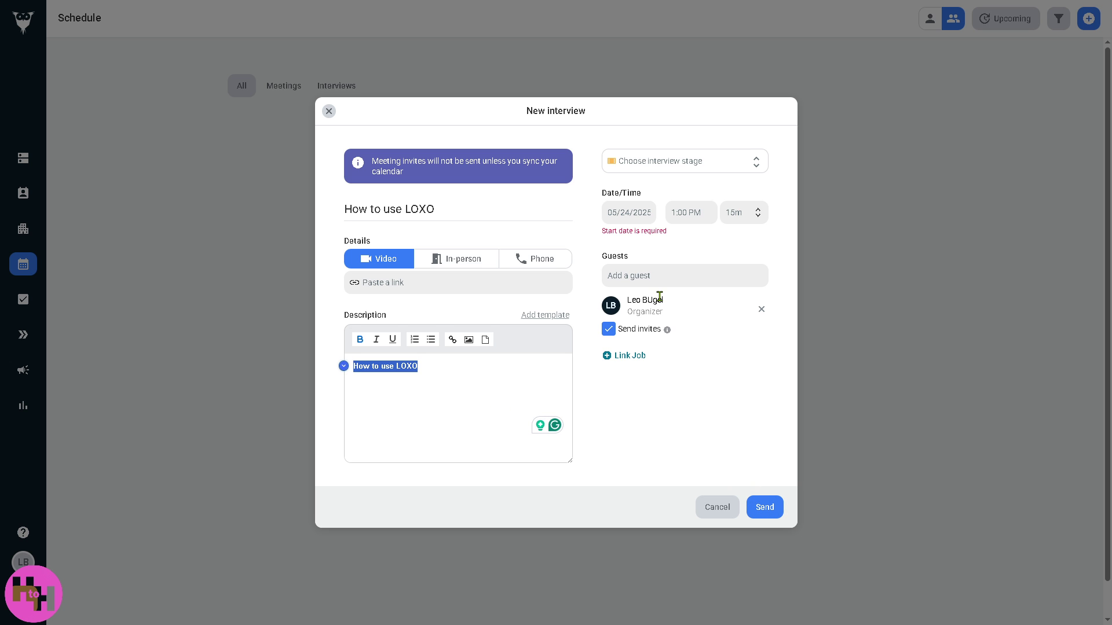
# Step: Set the interview stage to Interviewing, date to May 30, and link the Entrepreneur job
pyautogui.click(643, 164)
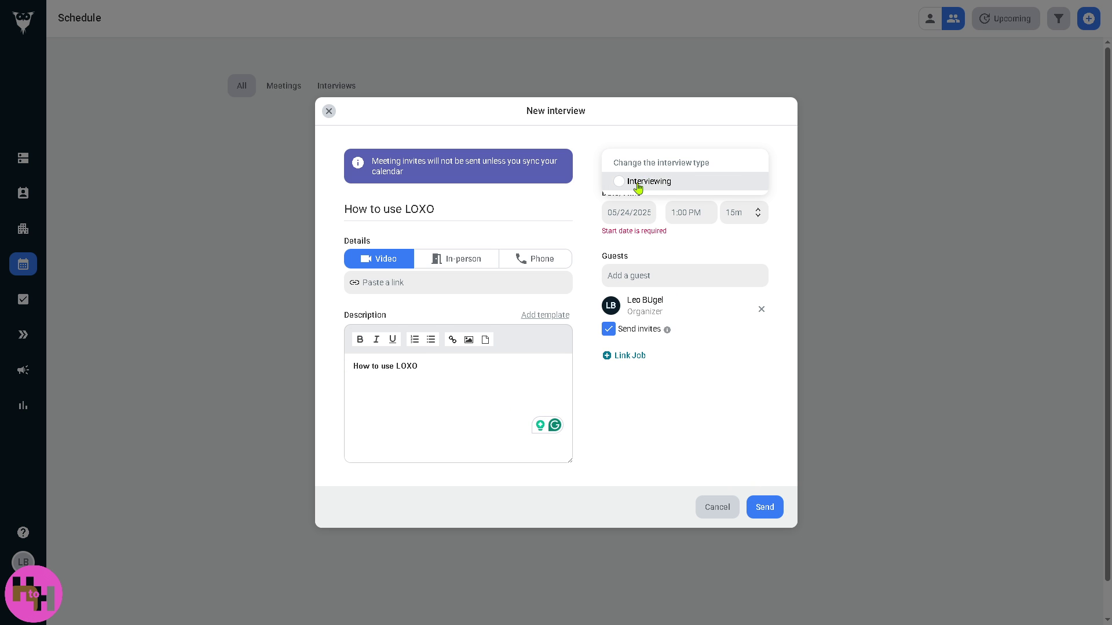
pyautogui.click(632, 183)
pyautogui.click(635, 214)
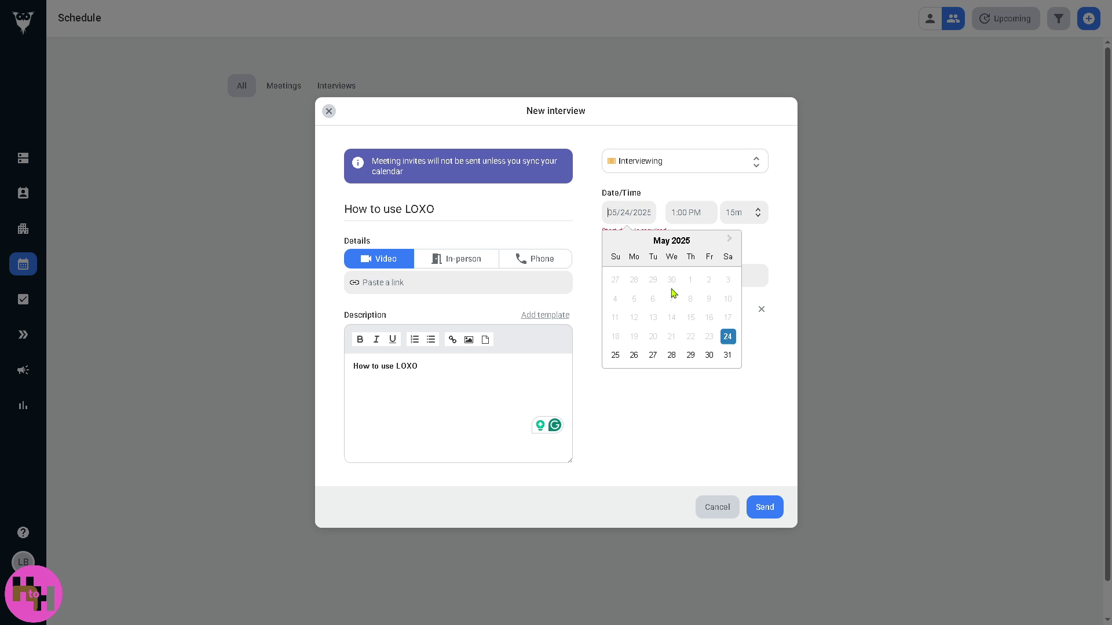
pyautogui.click(707, 357)
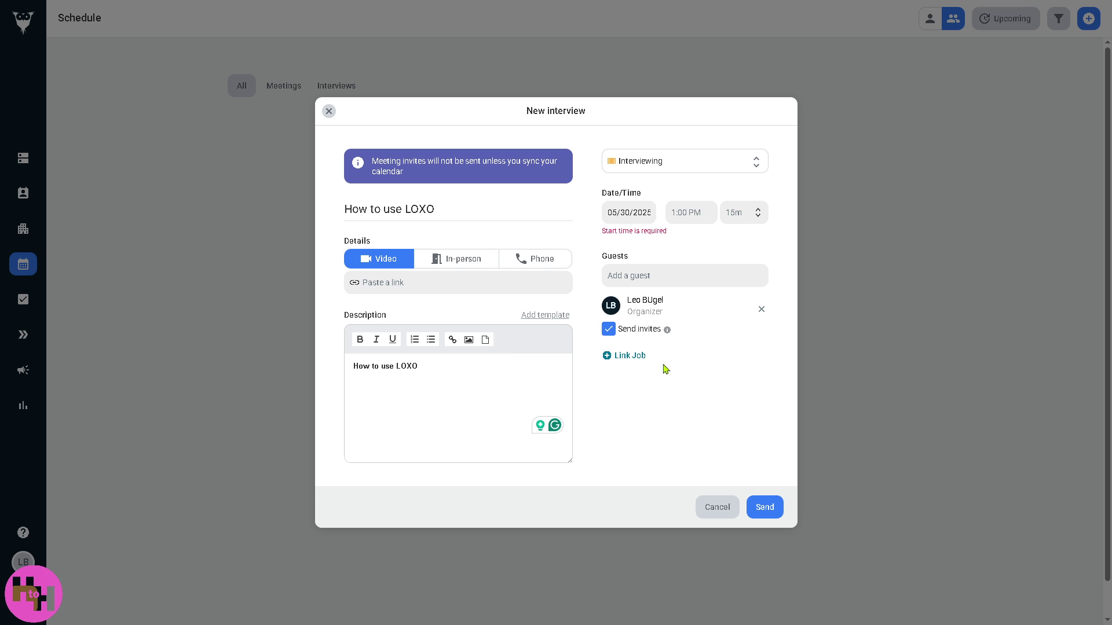
pyautogui.click(635, 357)
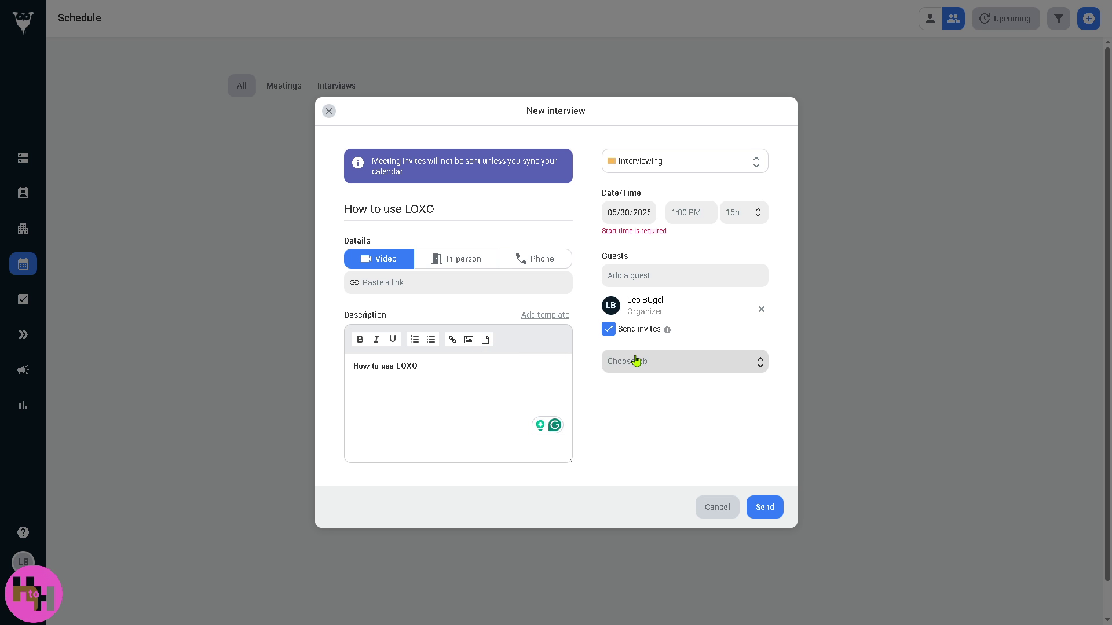
pyautogui.click(648, 364)
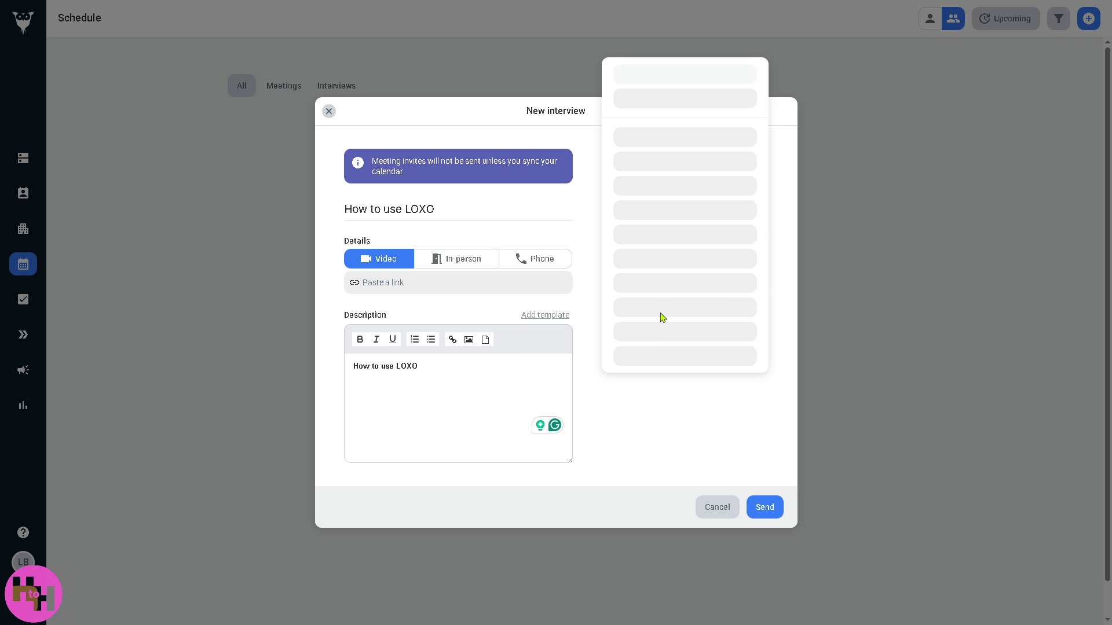
pyautogui.click(629, 358)
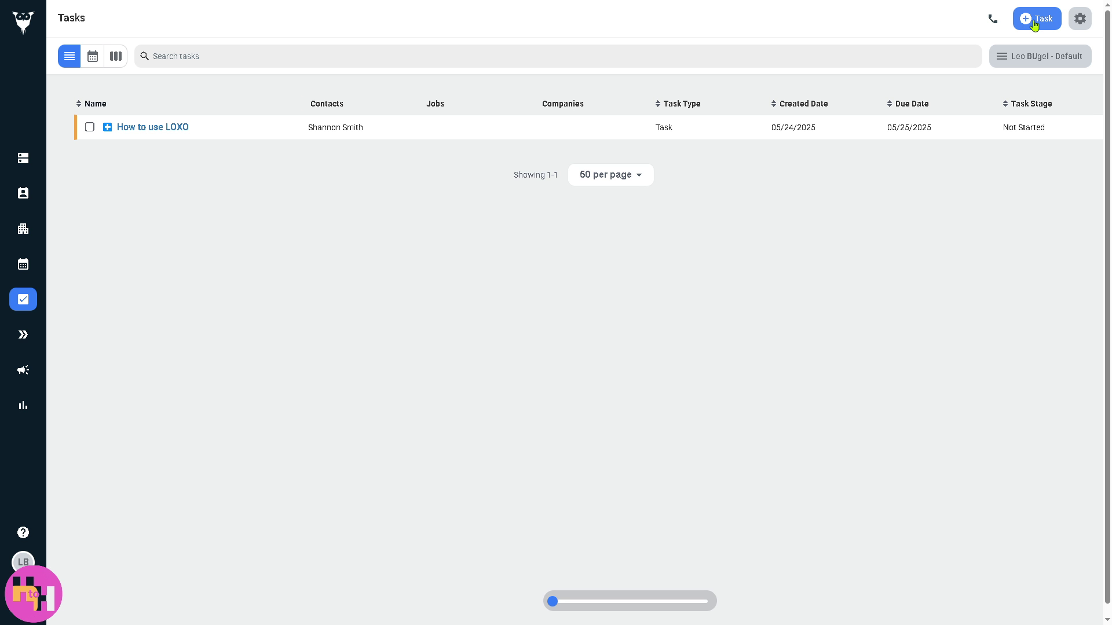
# Step: Save a new task titled 'How to use LOXO', same note, in the In Progress stage
pyautogui.click(1035, 24)
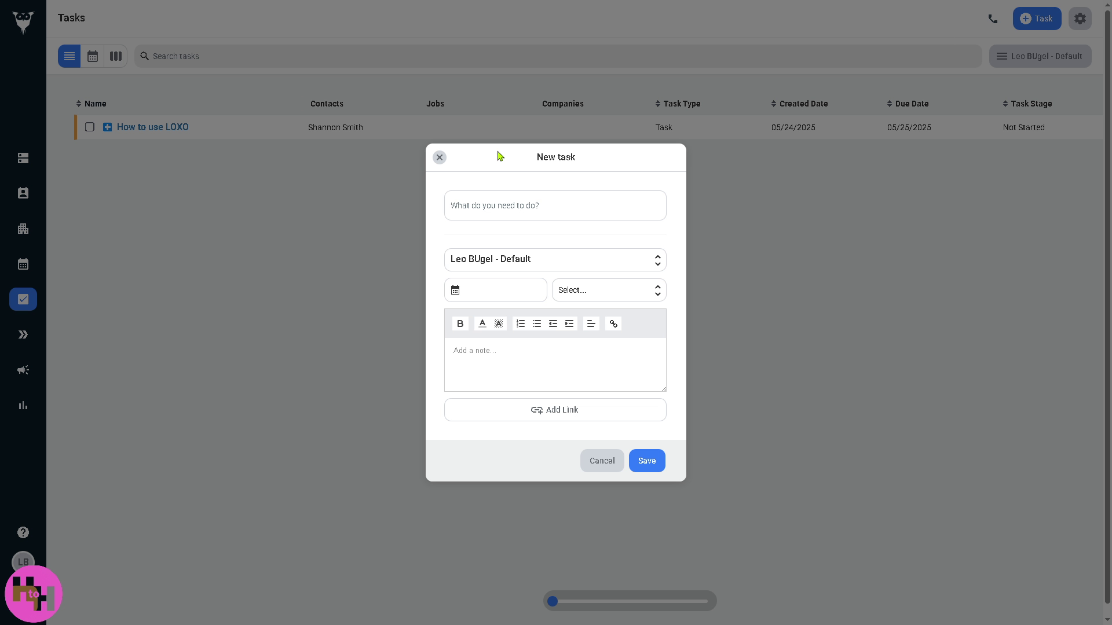
pyautogui.click(491, 206)
pyautogui.write('New Task')
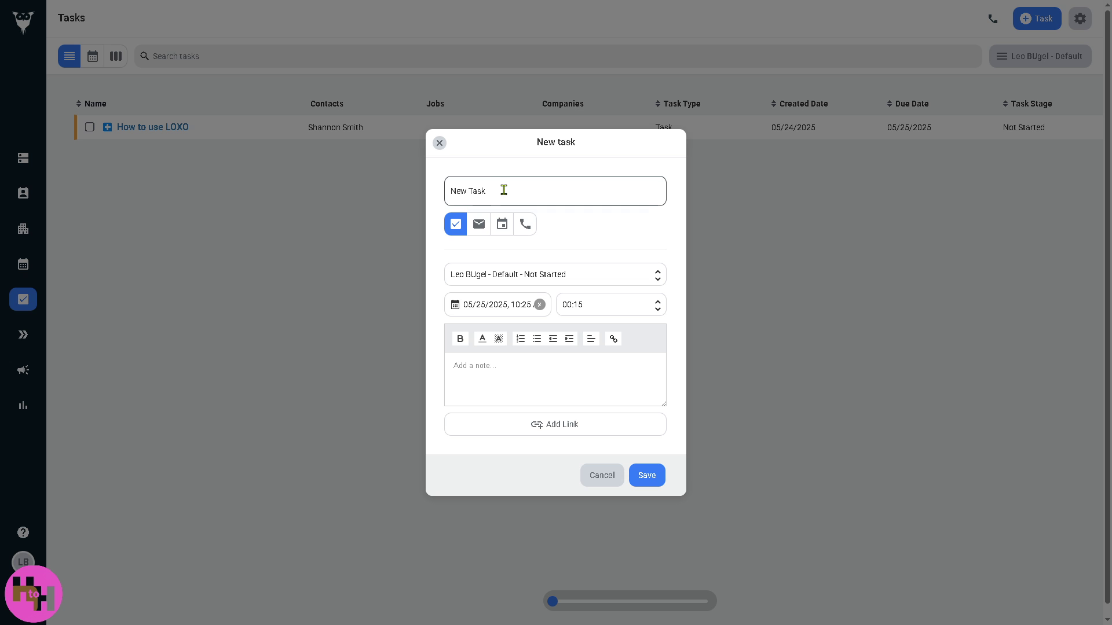
pyautogui.click(503, 190)
pyautogui.tripleClick(504, 190)
pyautogui.hotkey('ctrl', 'v')
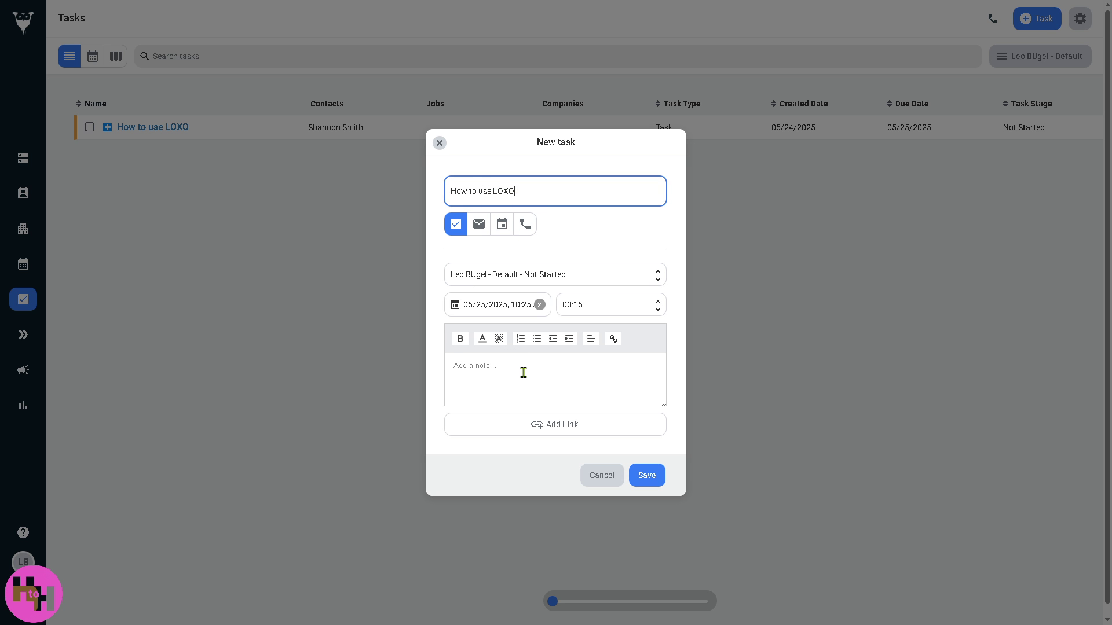
pyautogui.click(521, 371)
pyautogui.hotkey('ctrl', 'v')
pyautogui.click(562, 281)
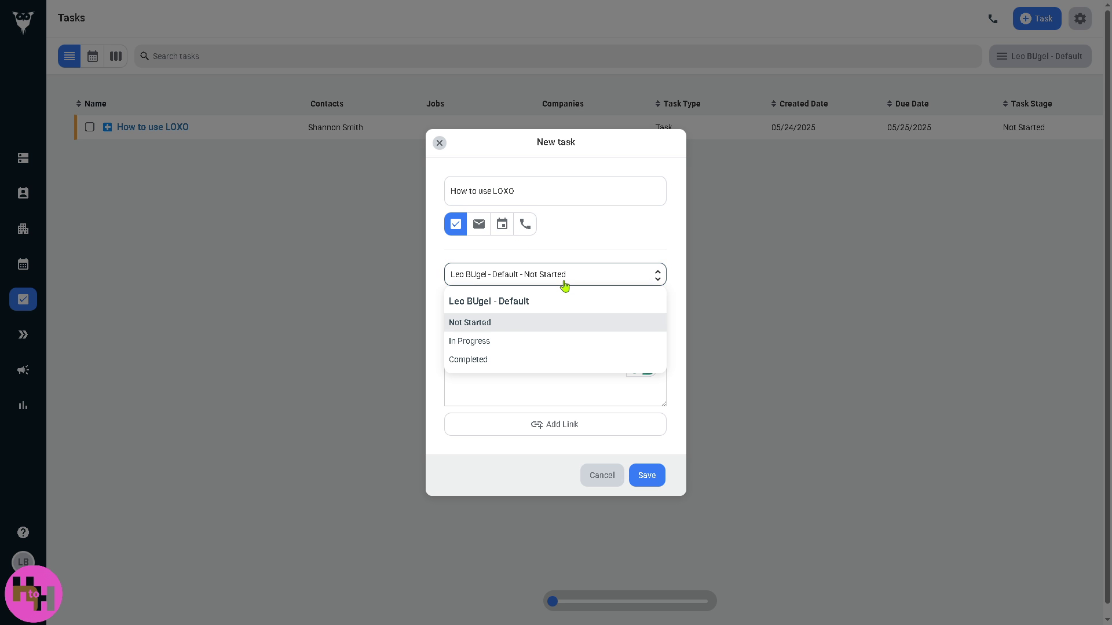
pyautogui.click(488, 341)
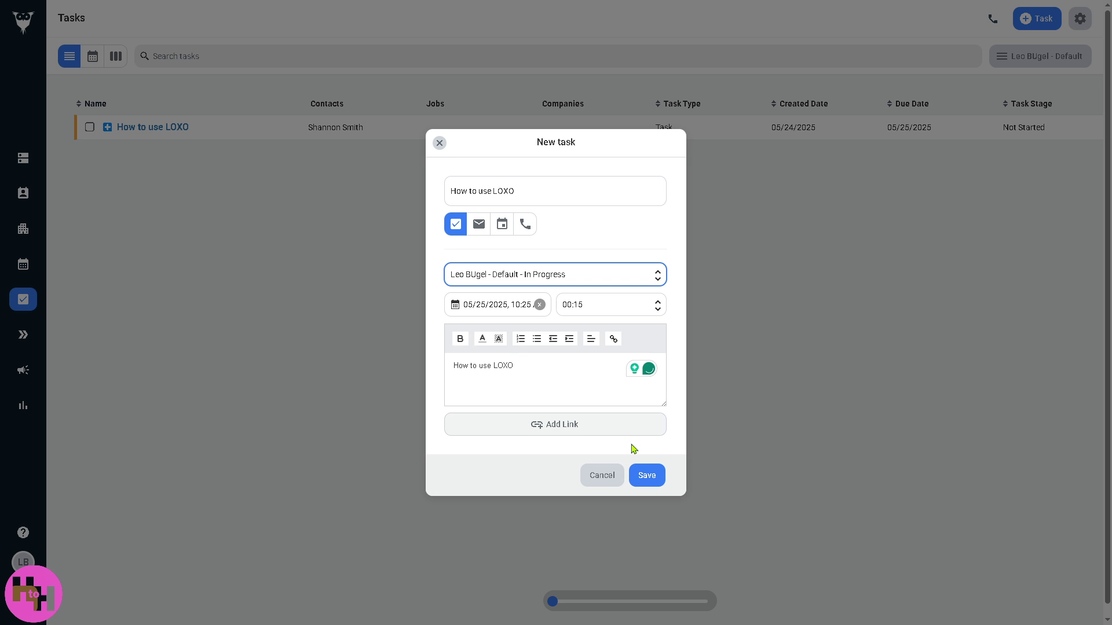
pyautogui.click(648, 475)
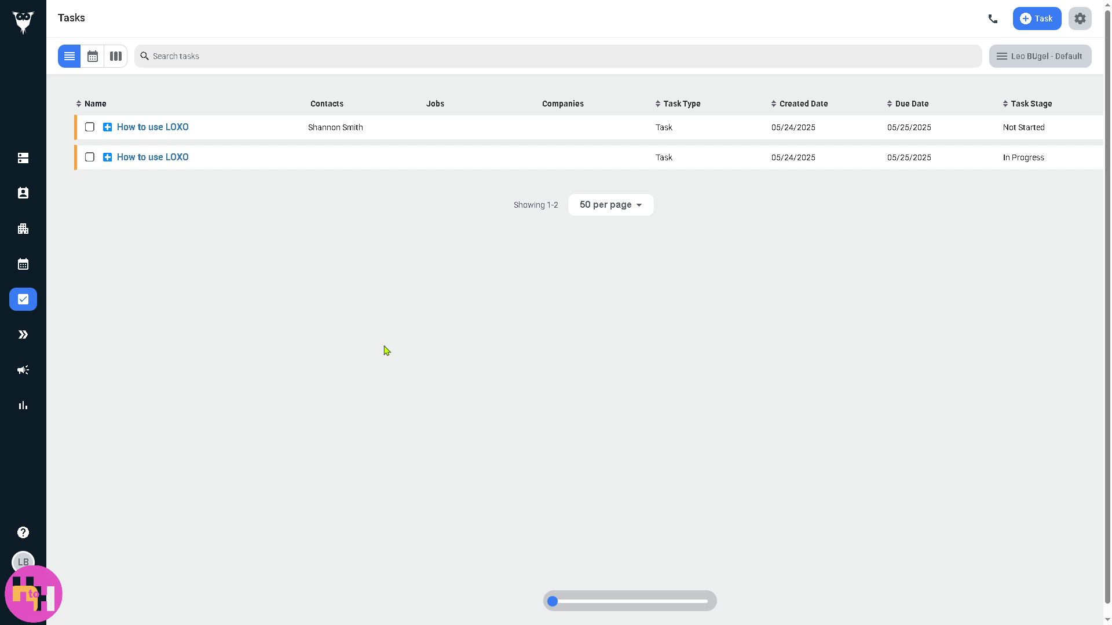
# Step: Create a $69 'How to use LOXO' deal linked to the How to use LOXO organization and contact
pyautogui.click(28, 340)
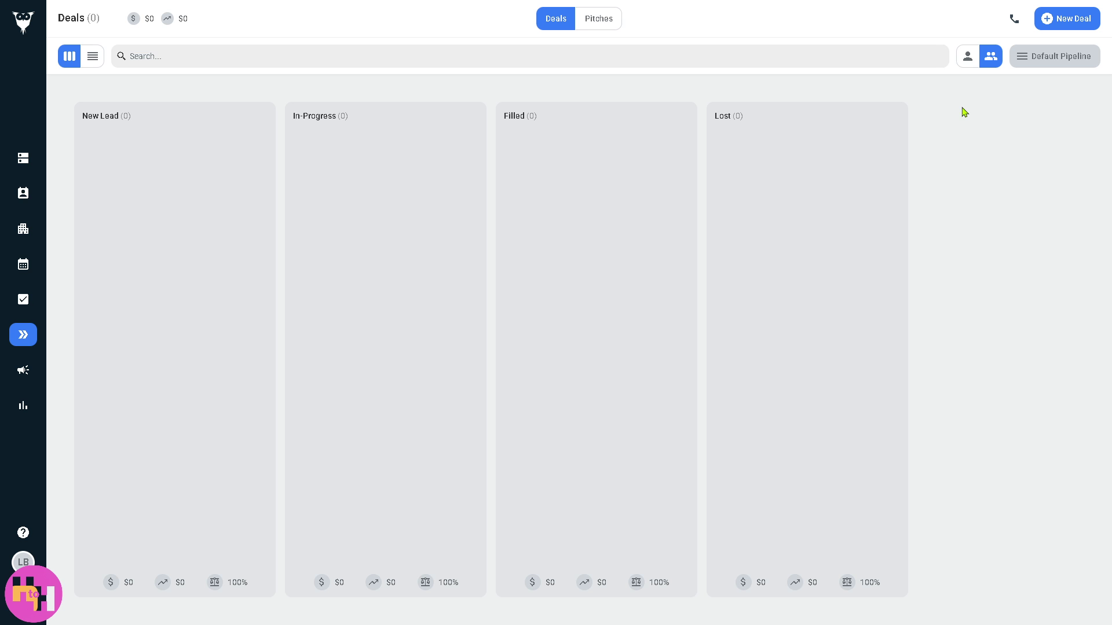
pyautogui.click(1060, 19)
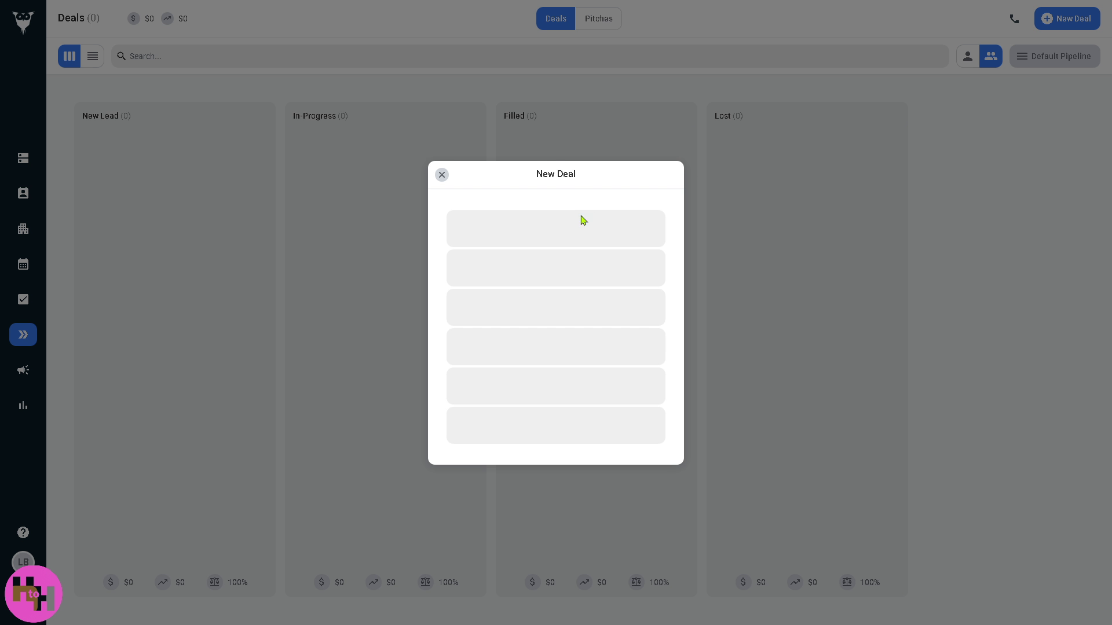
pyautogui.click(545, 233)
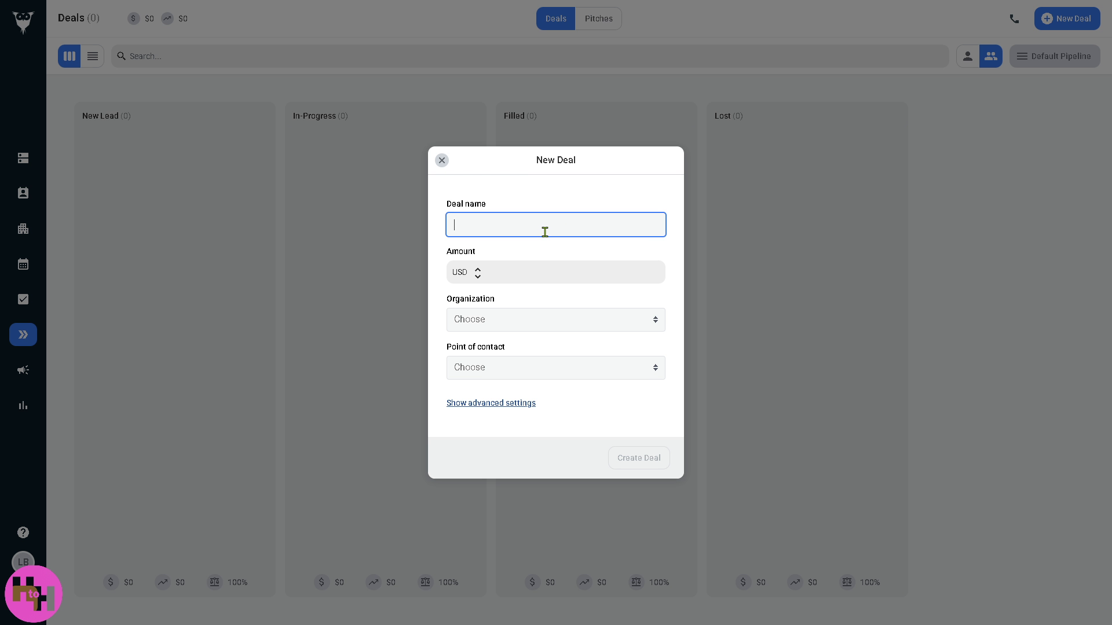
pyautogui.write('How to use LOXO')
pyautogui.click(494, 270)
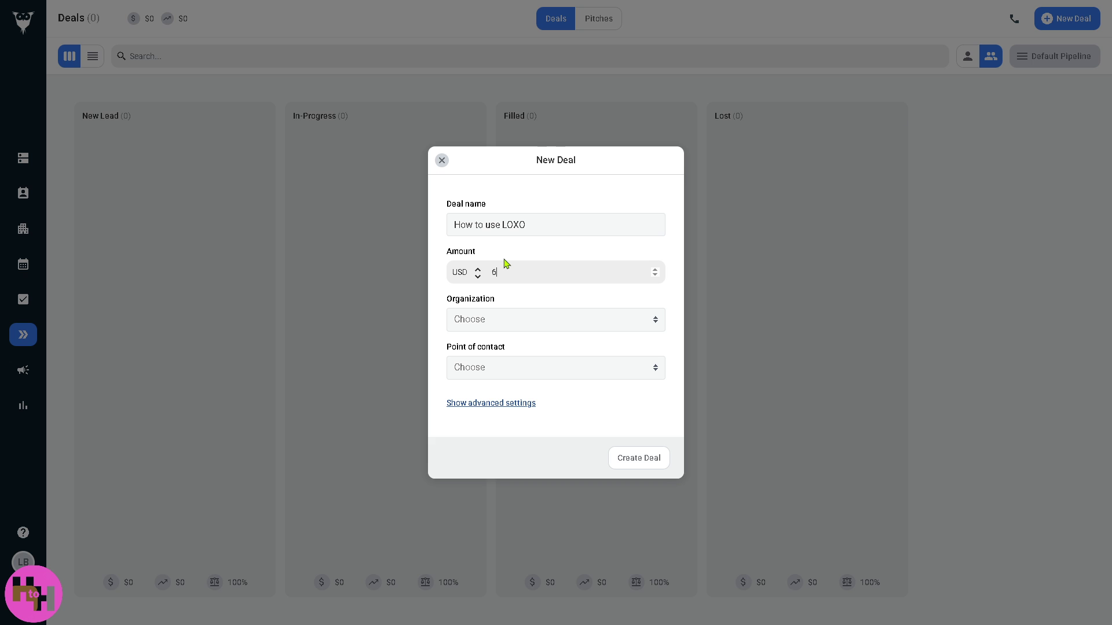
pyautogui.click(547, 325)
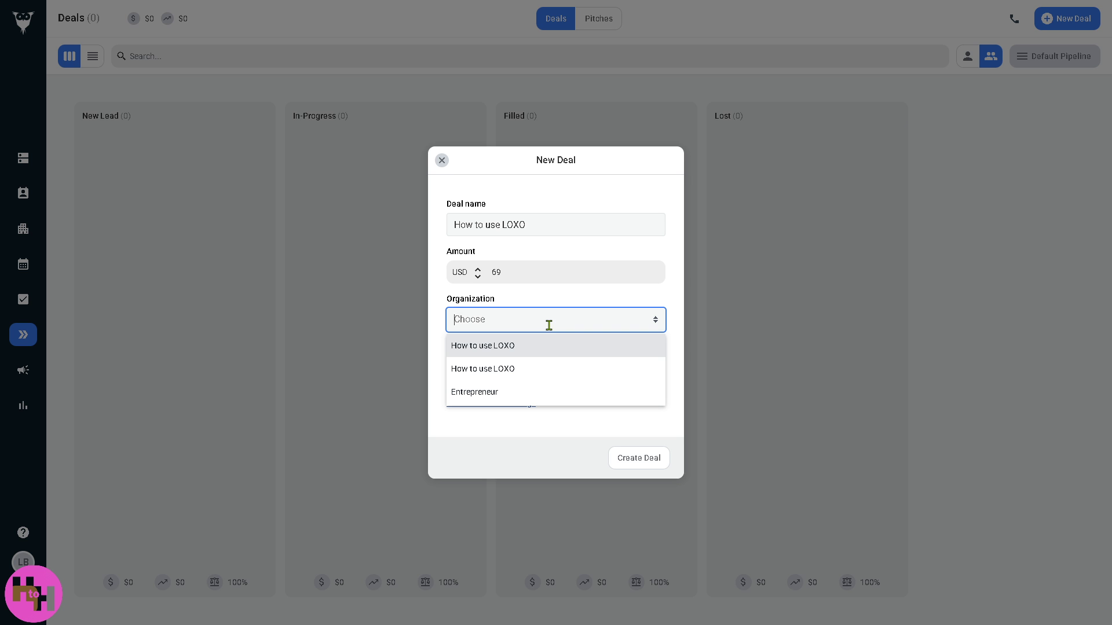
pyautogui.click(538, 347)
pyautogui.click(540, 367)
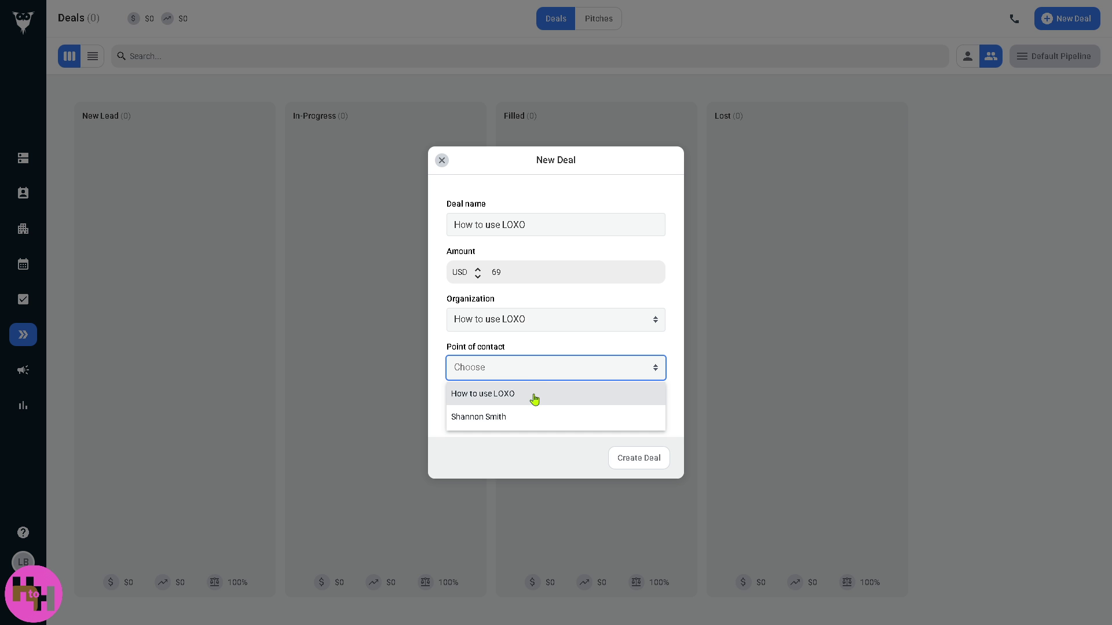
pyautogui.click(534, 394)
pyautogui.click(631, 458)
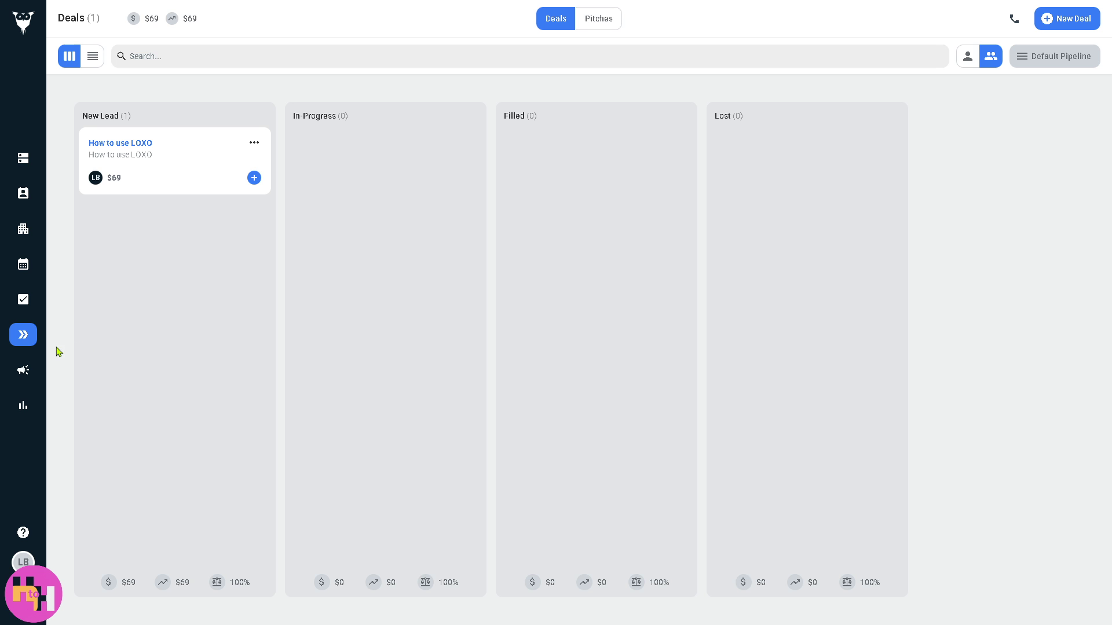
pyautogui.click(23, 370)
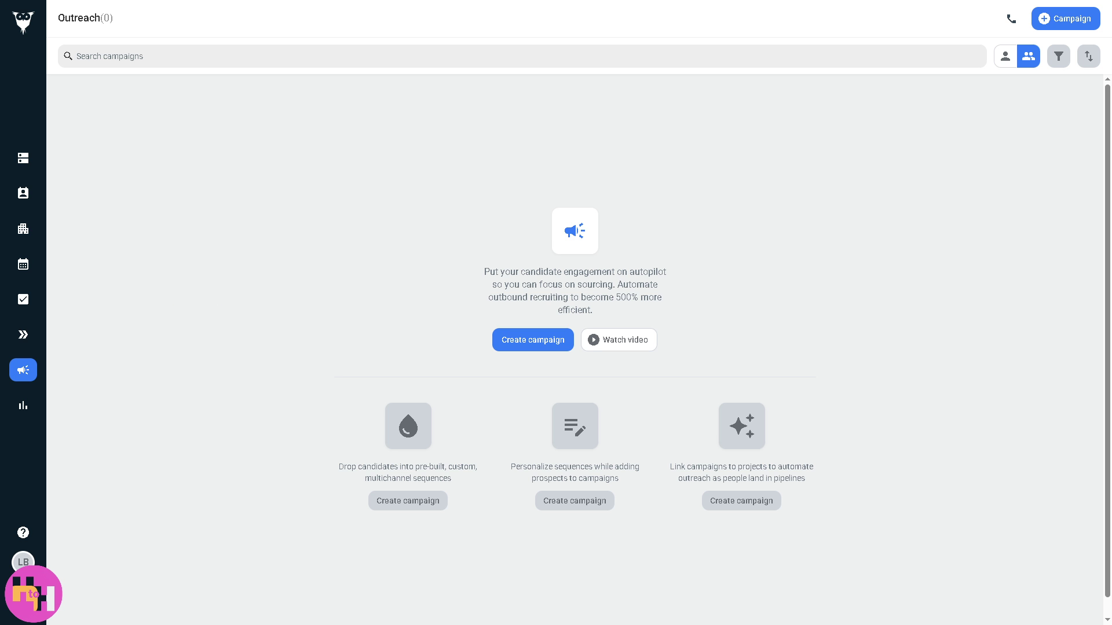
# Step: Create a campaign from the seven-stage Candidate Outreach for Job Opening template
pyautogui.click(517, 341)
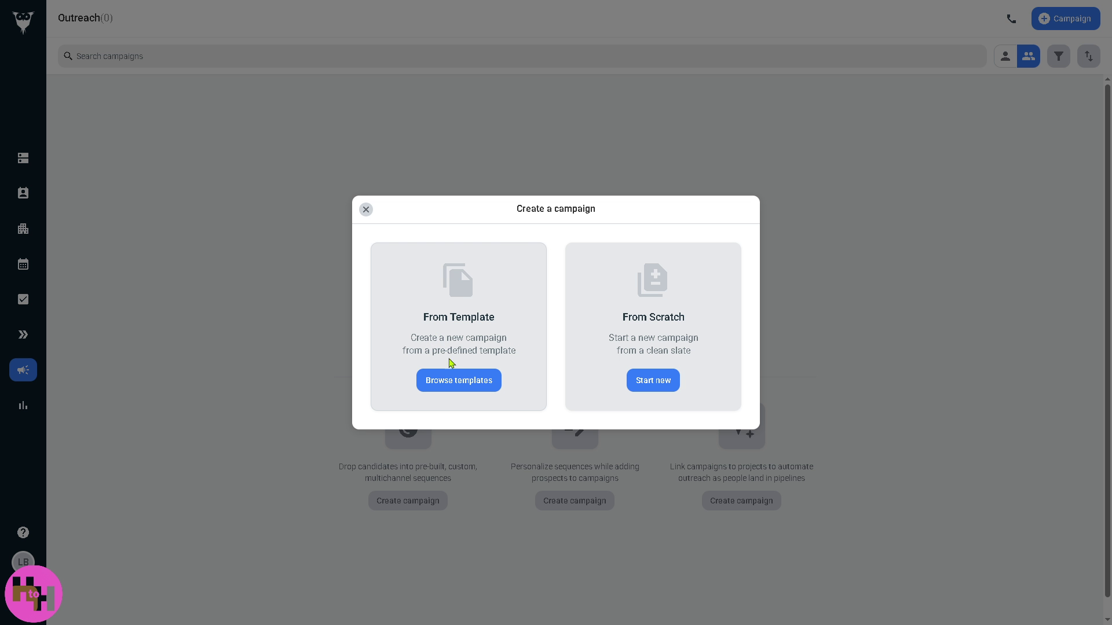
pyautogui.click(474, 387)
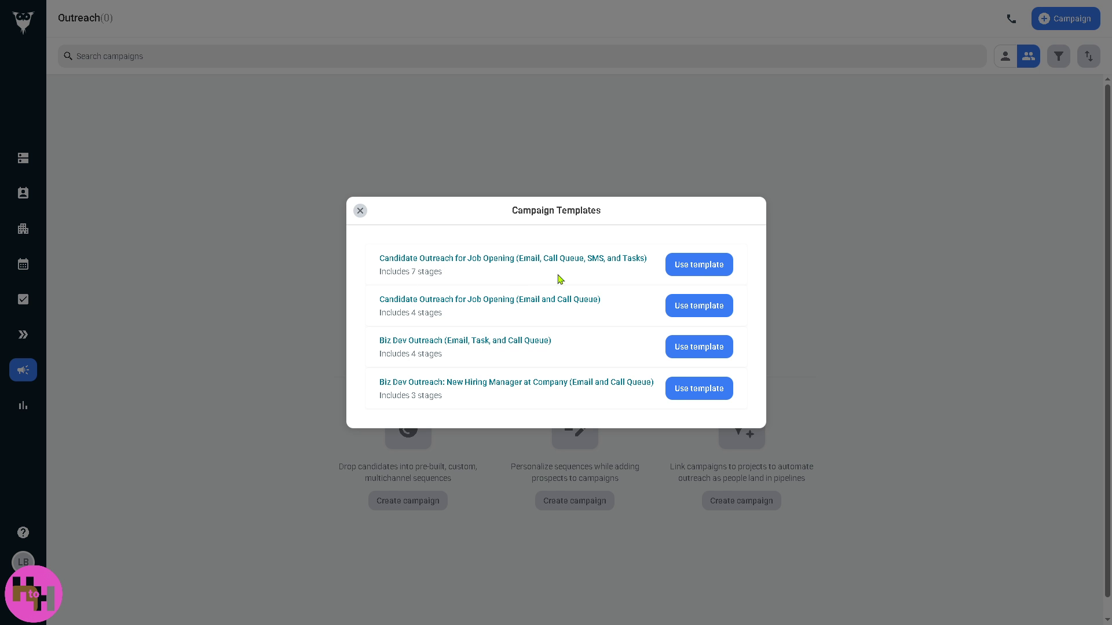
pyautogui.click(709, 269)
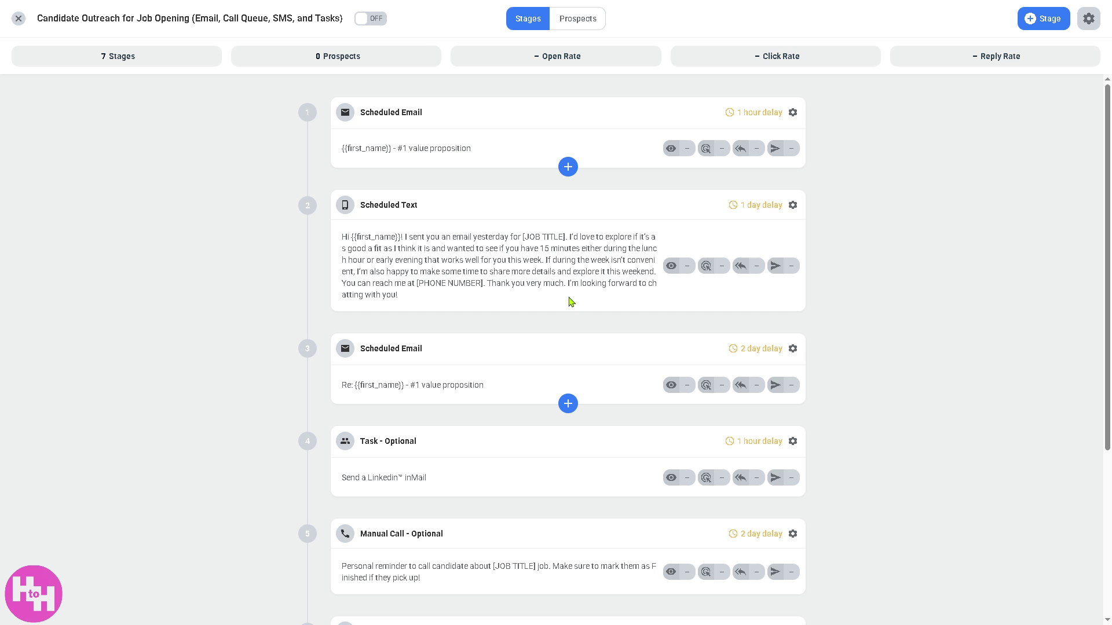
# Step: Scroll down through the template outreach campaign's stages
pyautogui.moveTo(1109, 180); pyautogui.dragTo(1105, 346)
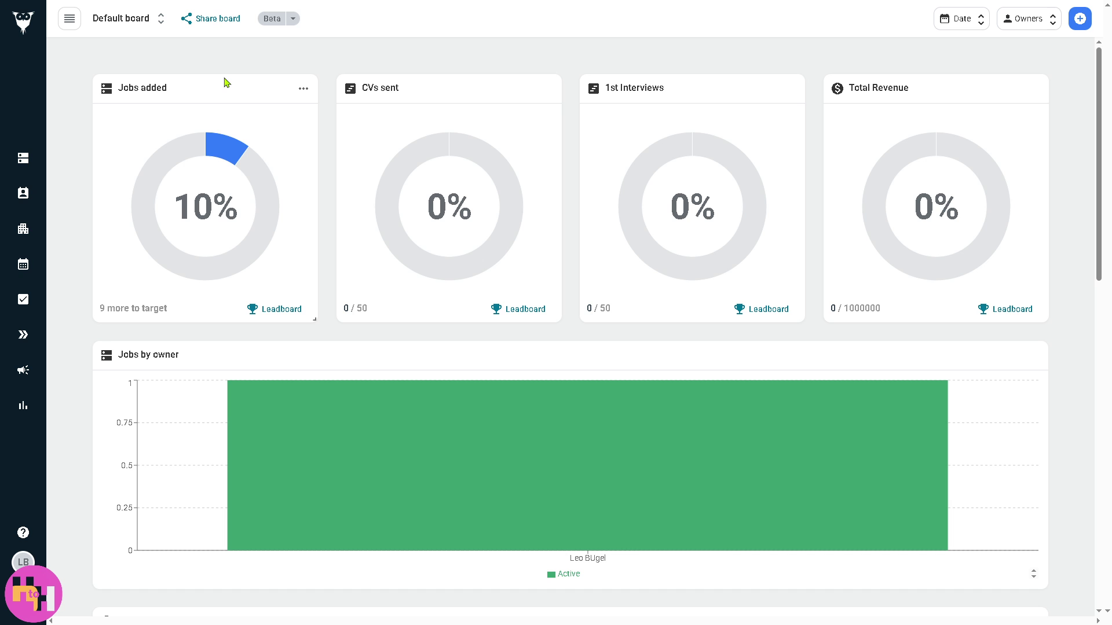
pyautogui.click(292, 23)
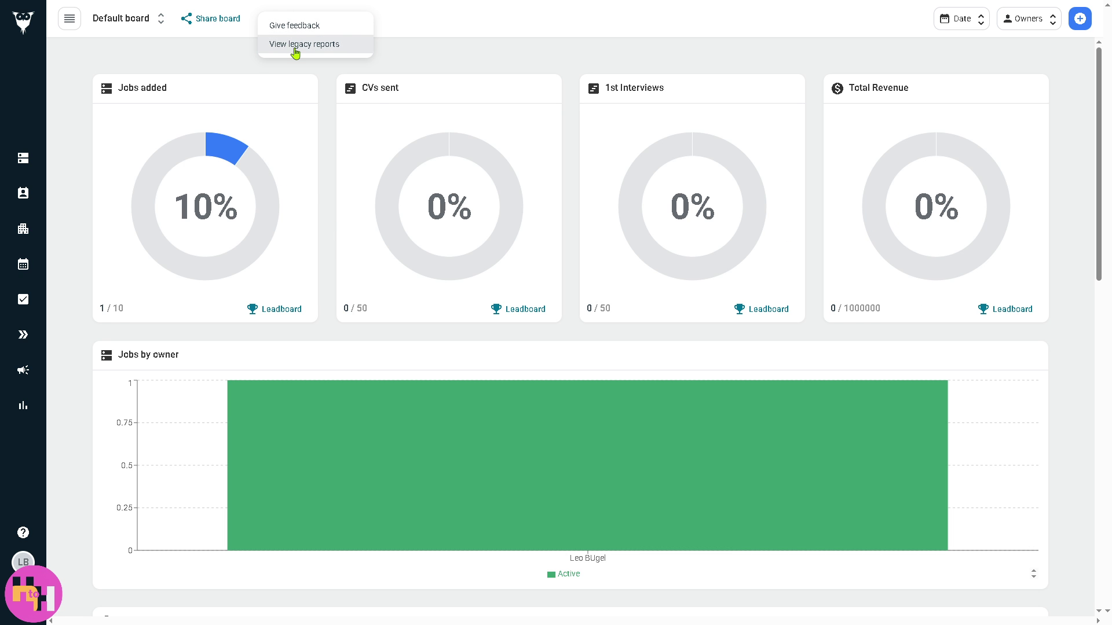
pyautogui.click(293, 45)
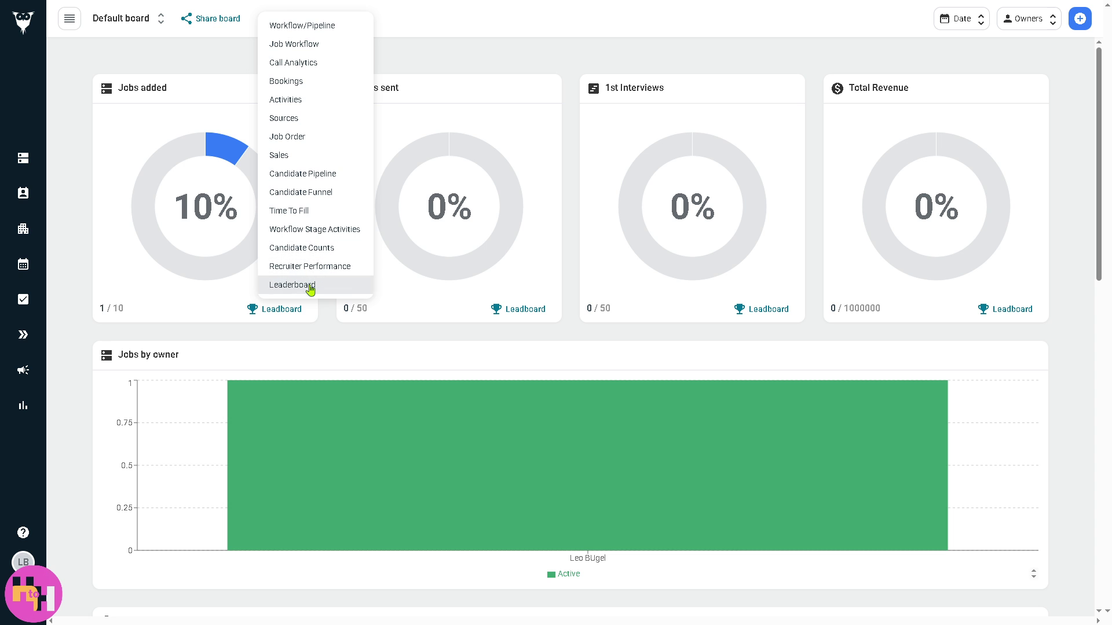
pyautogui.click(205, 19)
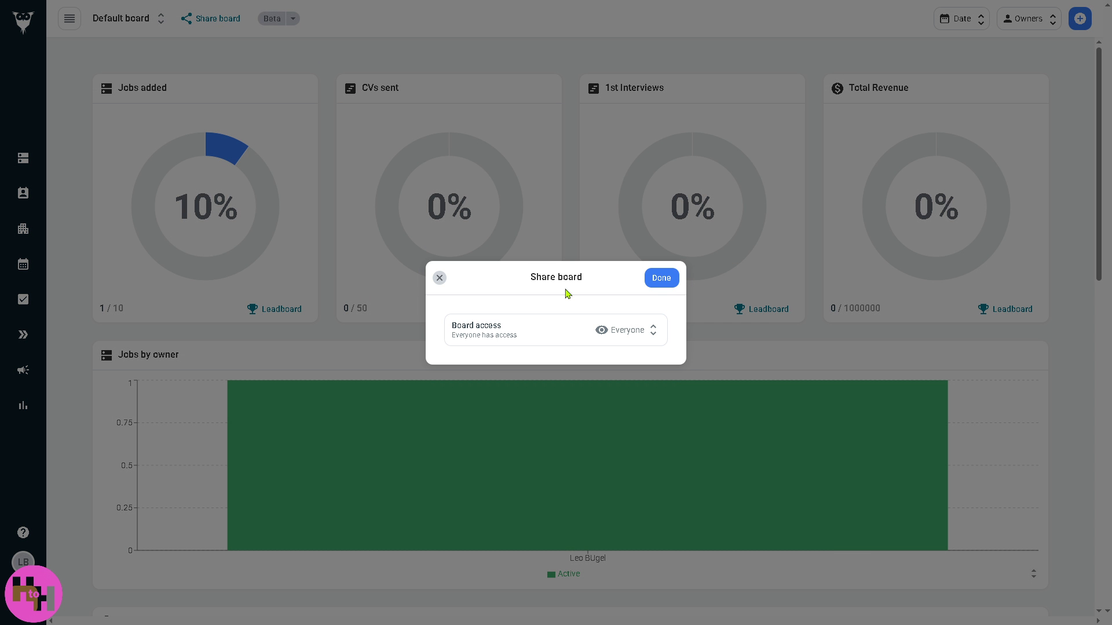
pyautogui.click(653, 331)
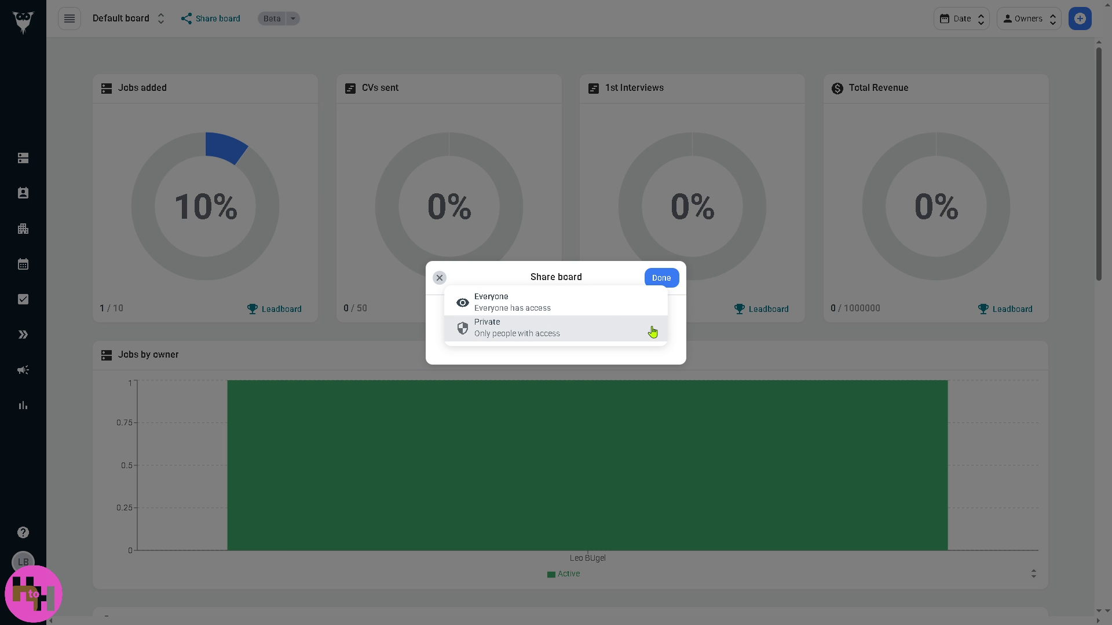
pyautogui.click(517, 335)
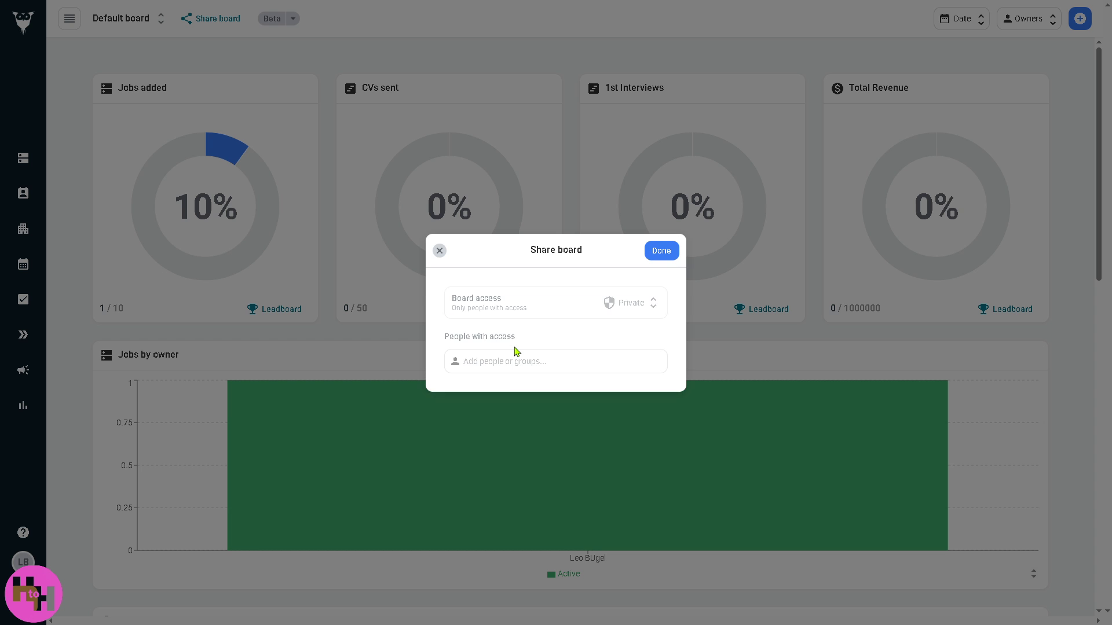
pyautogui.click(439, 250)
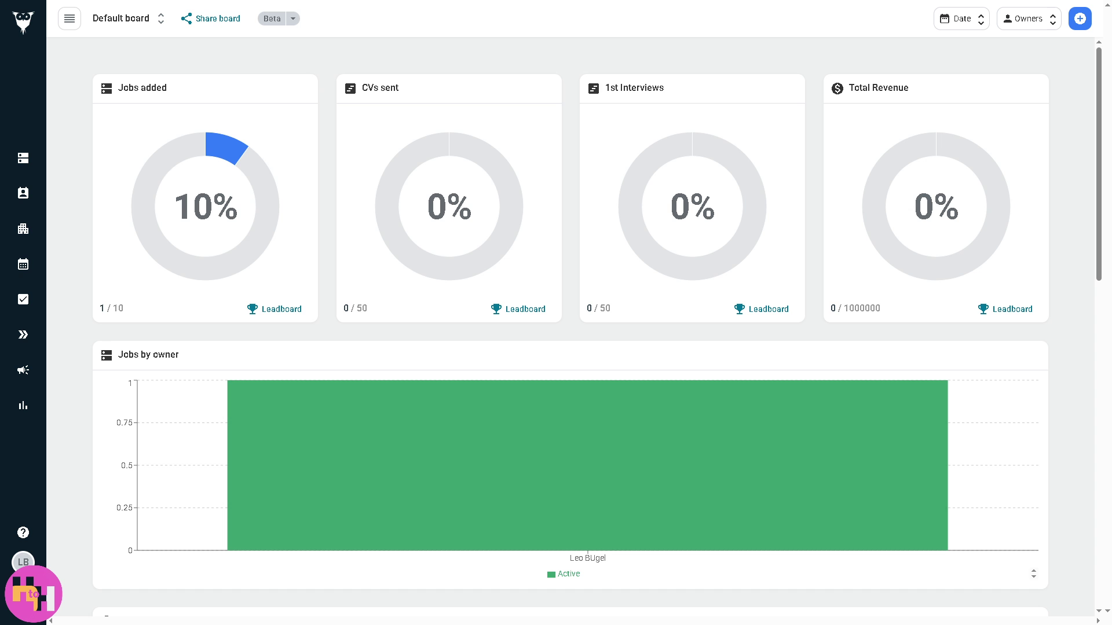
# Step: Switch to the loxo.co browser tab to view Loxo's public home page
pyautogui.moveTo(38, 606)
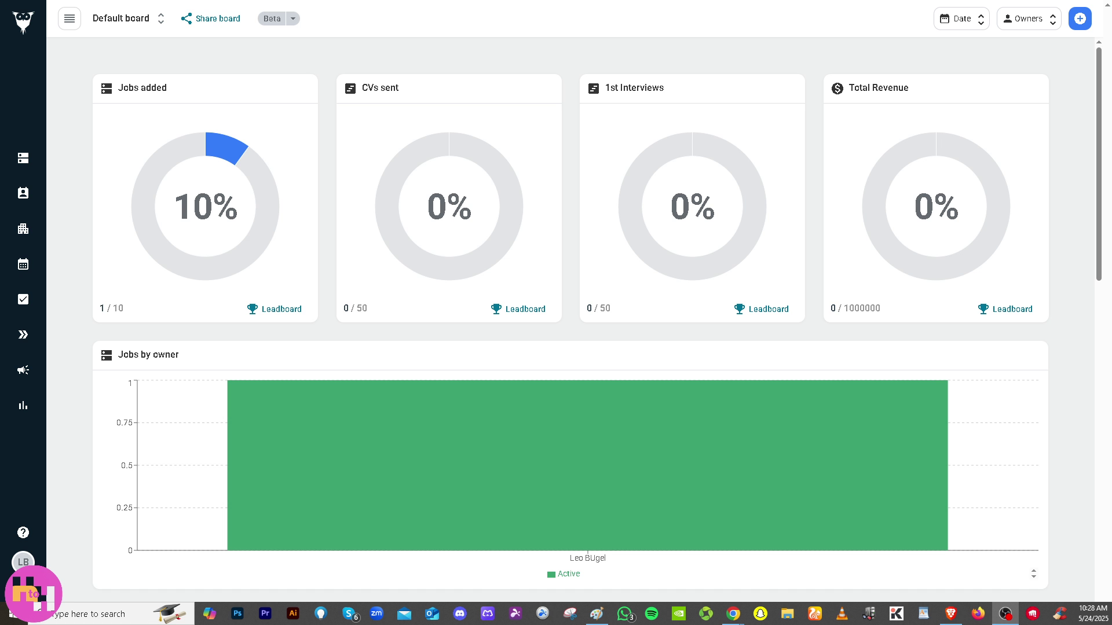